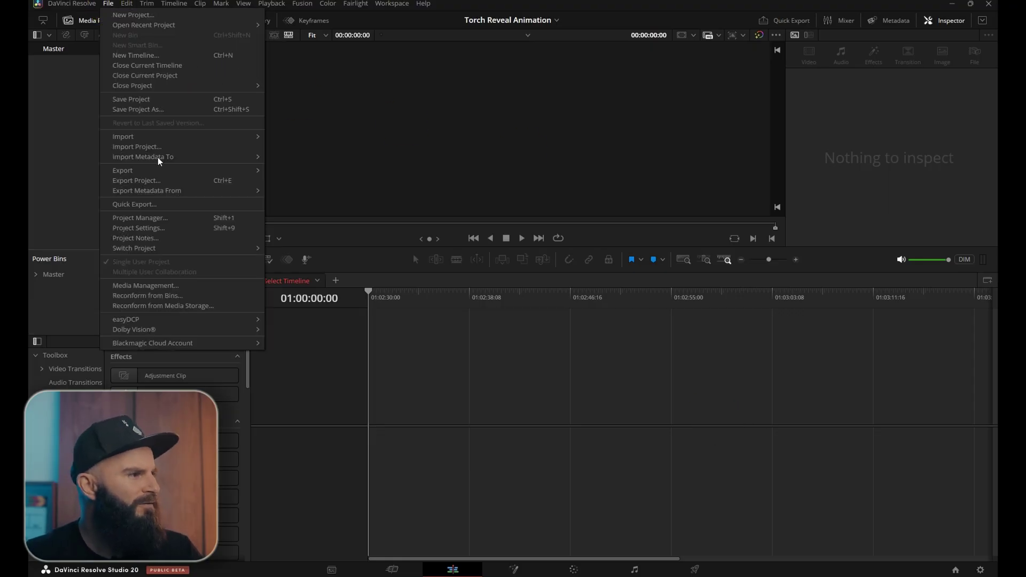
Step: Set the project's timeline frame rate to 60 fps in Project Settings and confirm the change
left_click(160, 227)
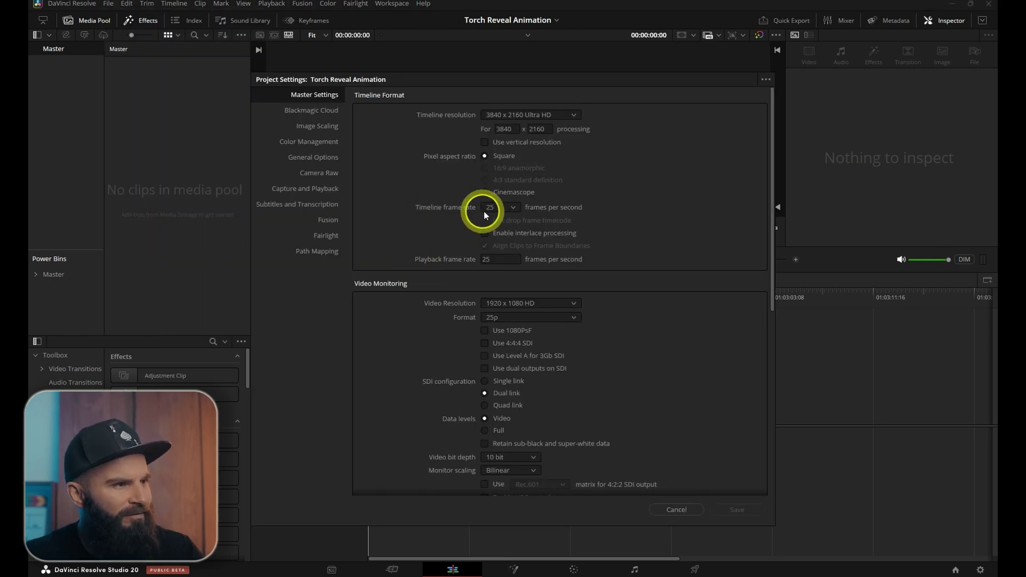
left_click(513, 210)
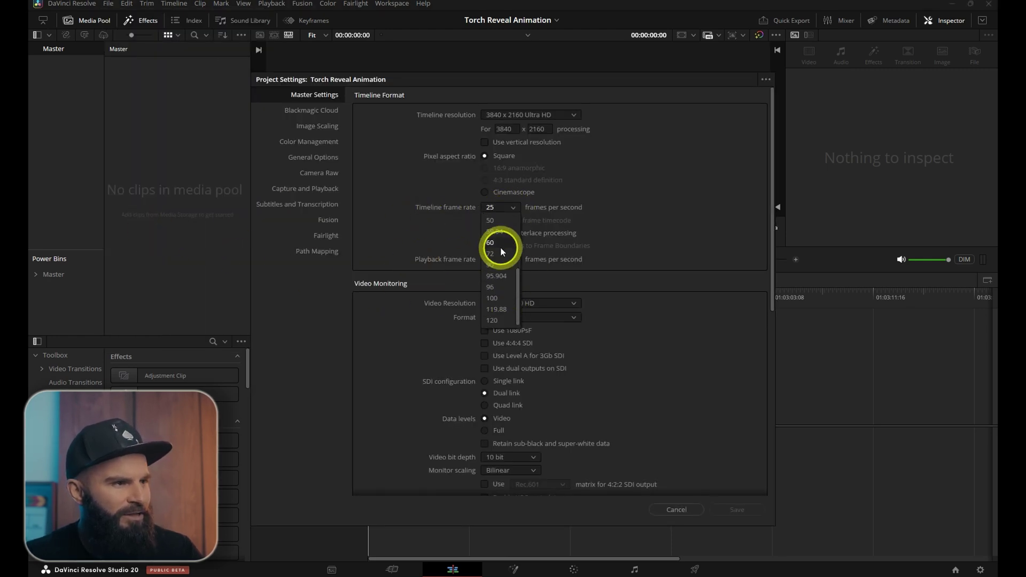
left_click(498, 244)
left_click(738, 510)
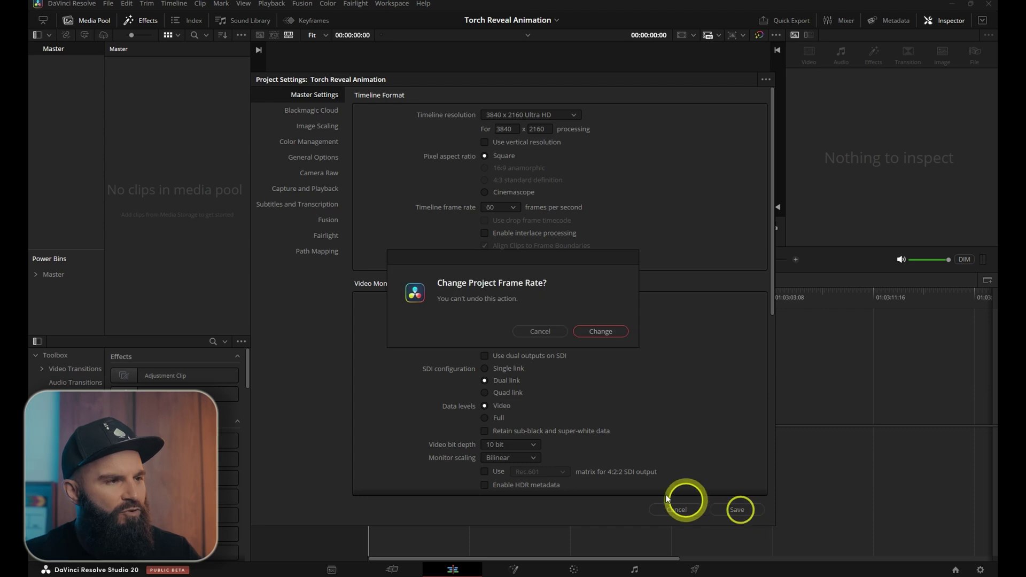
left_click(604, 341)
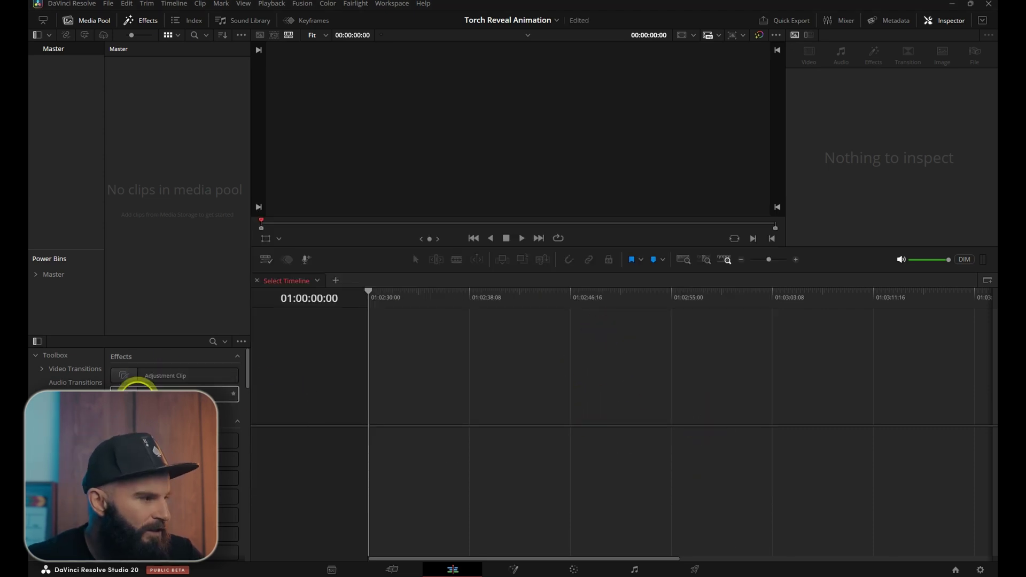
Step: Add a Fusion Composition clip and link a Background node to MediaOut1
mouse_move(136, 389)
left_mouse_down()
mouse_move(386, 397)
mouse_move(369, 425)
left_mouse_up()
left_click(520, 570)
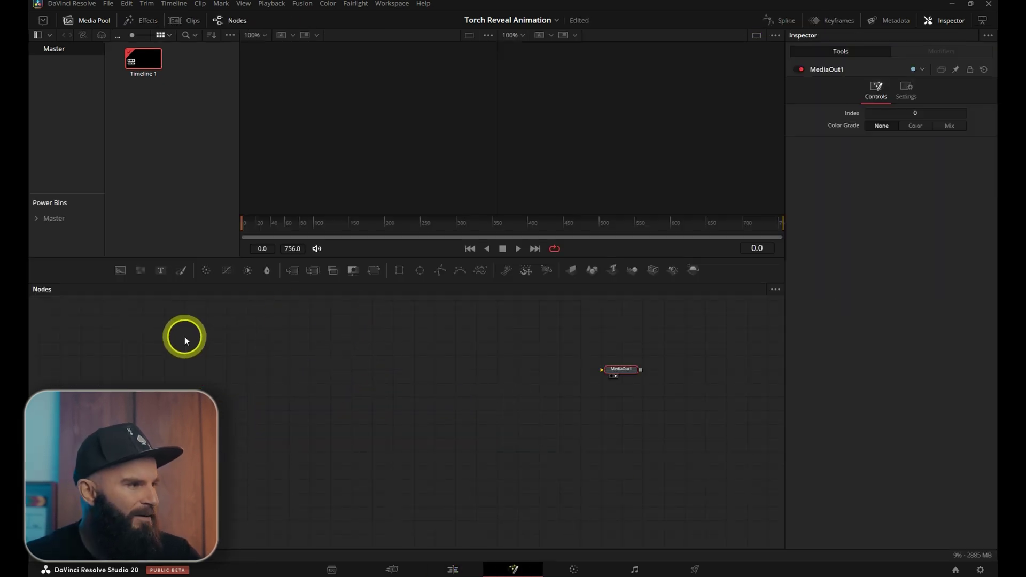
left_click_drag(122, 271, 373, 363)
left_click_drag(391, 366, 611, 371)
left_click(610, 374)
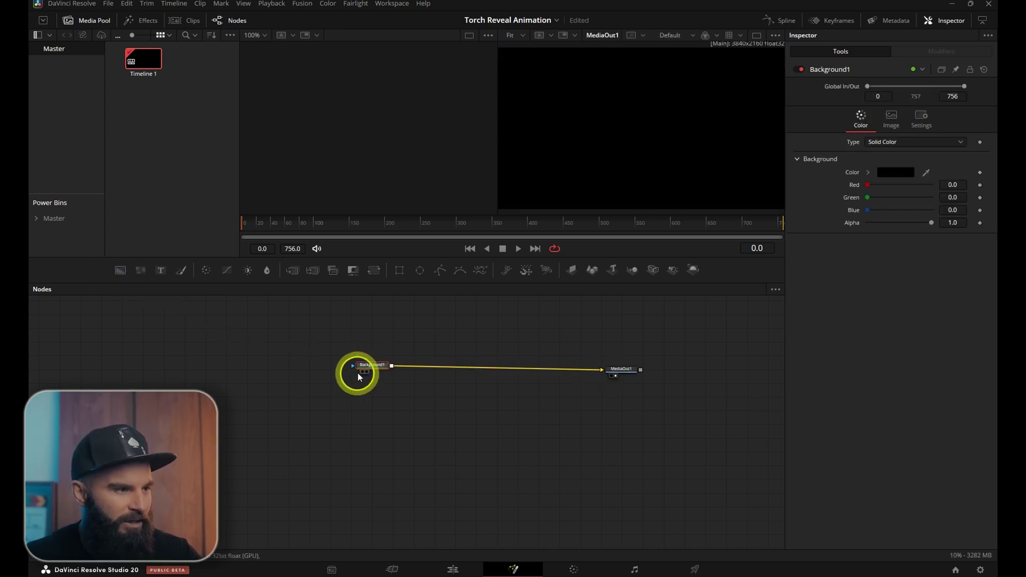
Step: Keep the background colour black and add a Text node
left_click(895, 177)
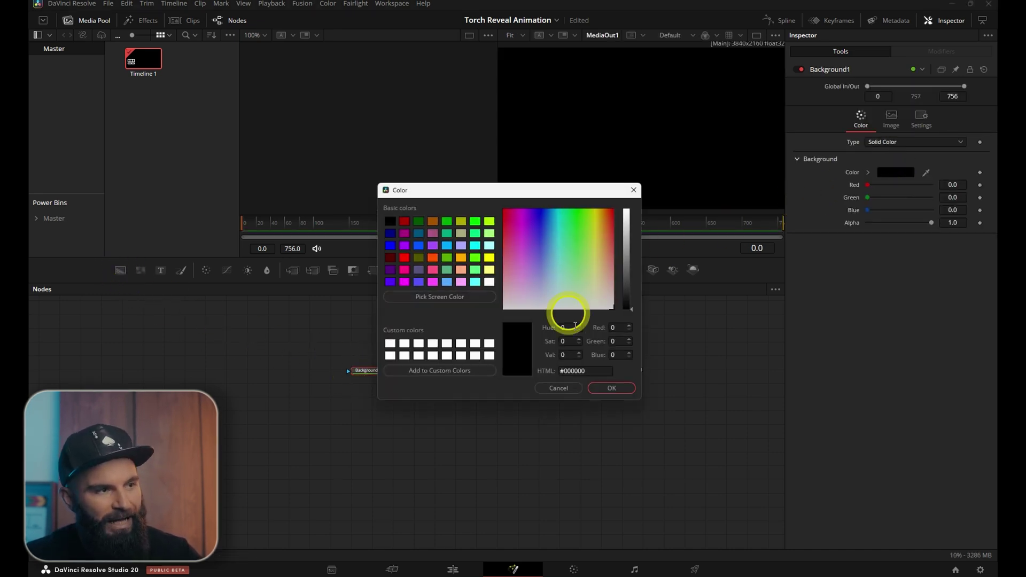
left_click(611, 389)
mouse_move(162, 351)
left_mouse_down()
mouse_move(425, 406)
mouse_move(362, 443)
left_mouse_up()
Step: Merge Text1 over the background, type 'Davinci' and set the font to Montserrat Black
left_click_drag(425, 406, 444, 402)
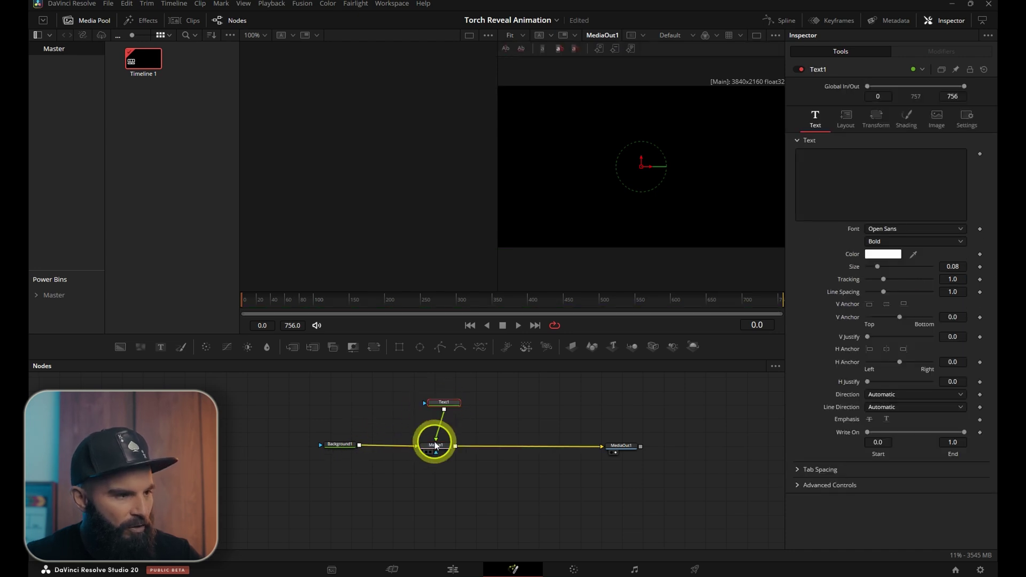
left_click(825, 168)
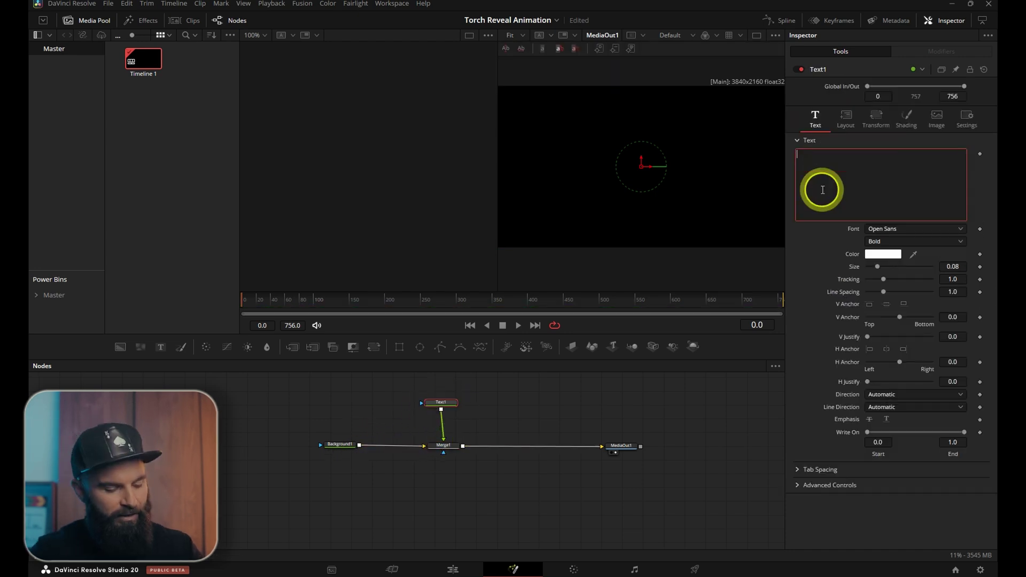
type("Davinci")
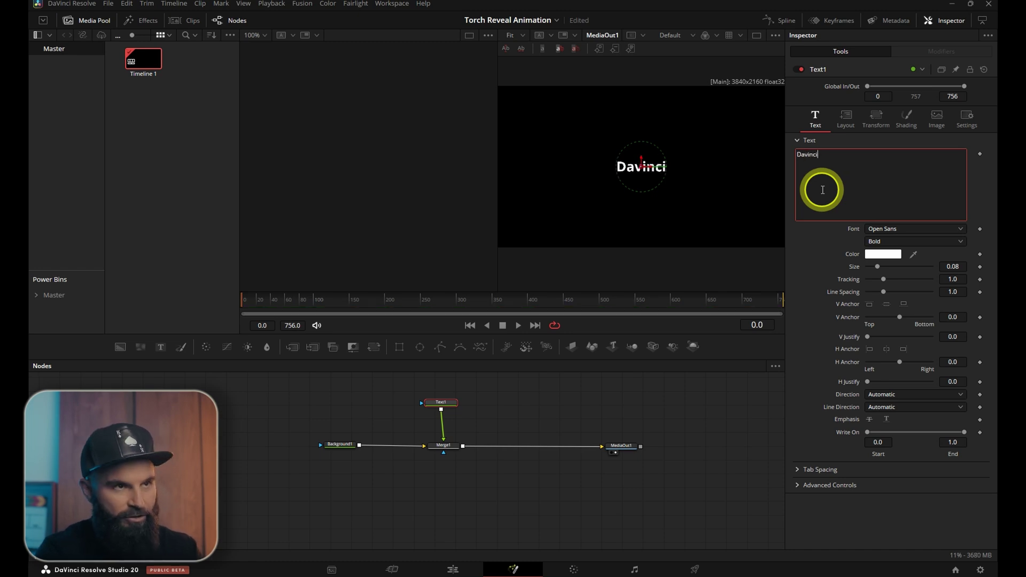
left_click(915, 228)
scroll(922, 387, "down", 3)
scroll(923, 410, "up", 5)
left_click(917, 405)
left_click(915, 241)
left_click(886, 342)
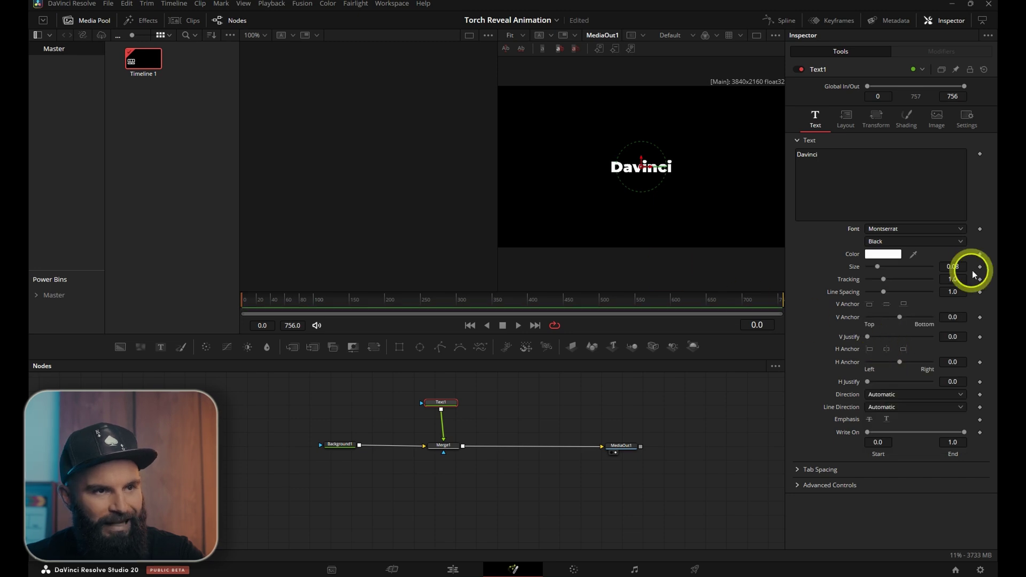
Step: Set text size to 0.189, add 'Resolve' on a second line, tighten line spacing to about 0.7
left_click_drag(877, 267, 892, 267)
left_click(829, 158)
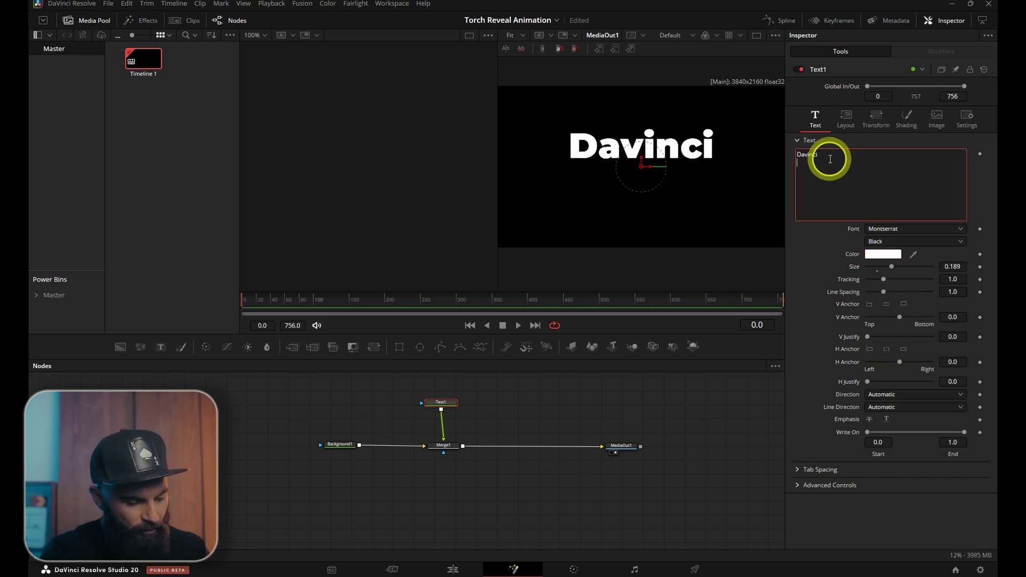
key("Return")
type("Resolve")
left_click(954, 293)
left_click_drag(955, 293, 804, 296)
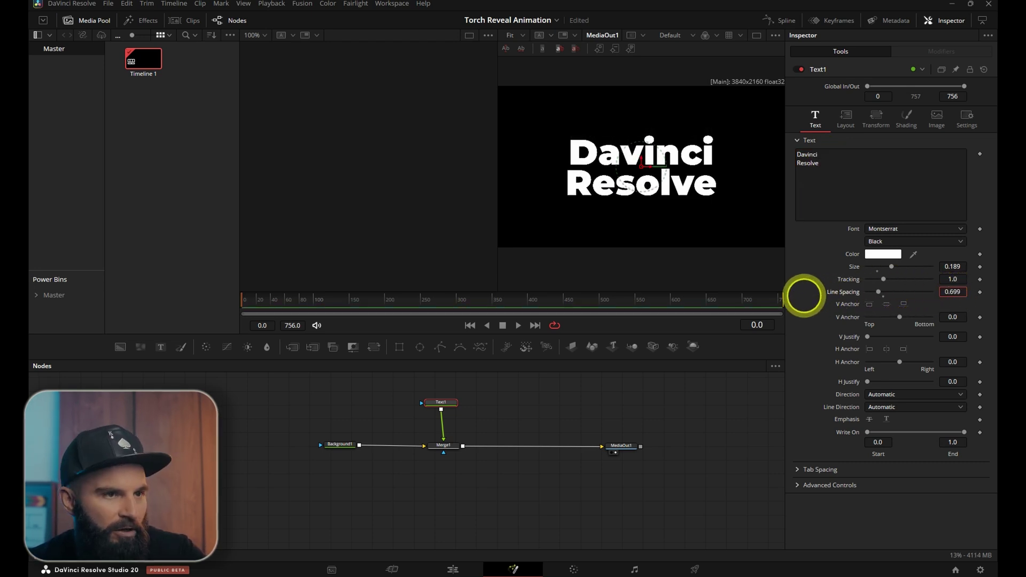
Step: Make the title's appearance Outline with thickness 0.0098
left_click(907, 119)
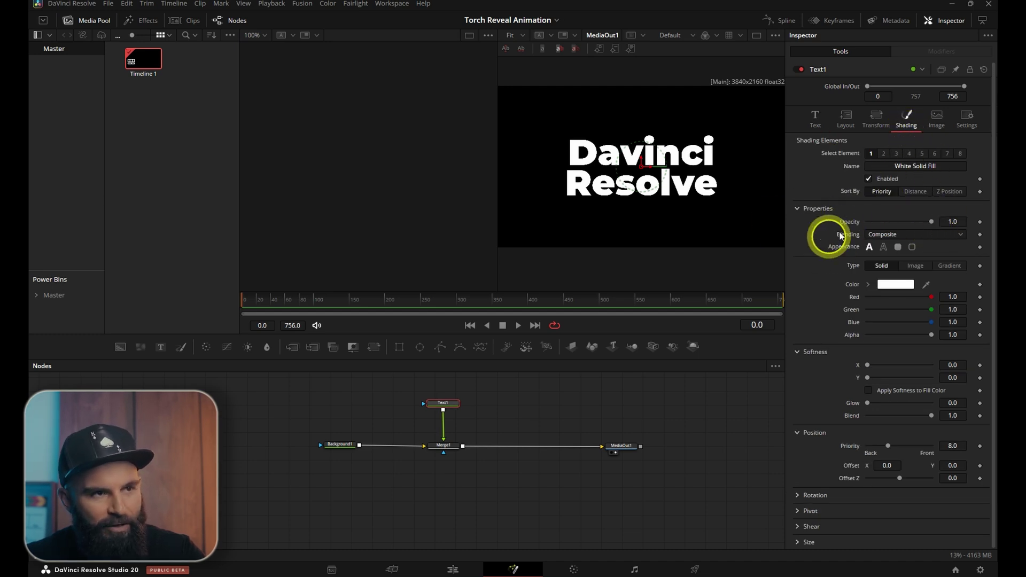
left_click(885, 247)
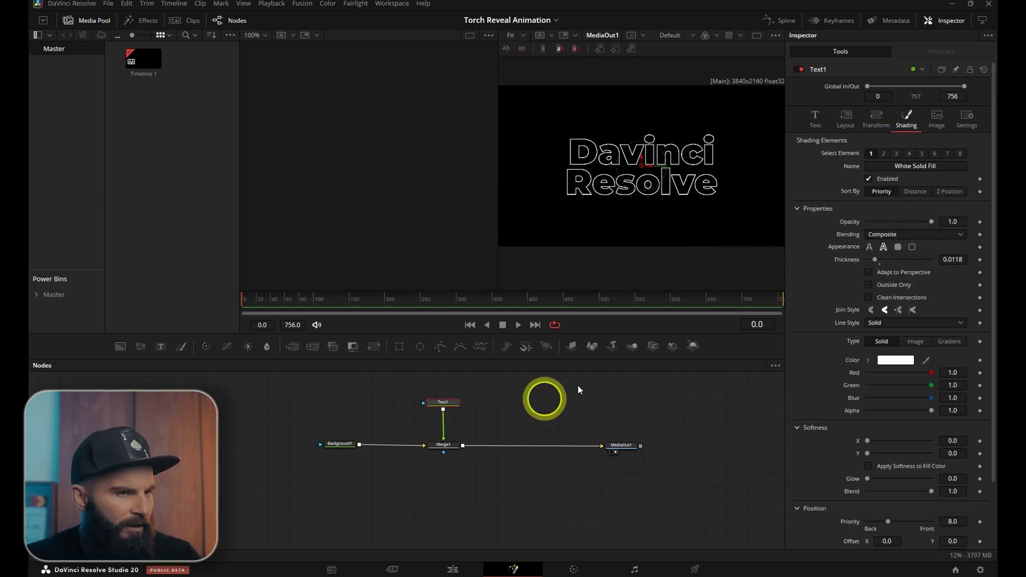
left_click(959, 258)
left_click_drag(951, 259, 730, 209)
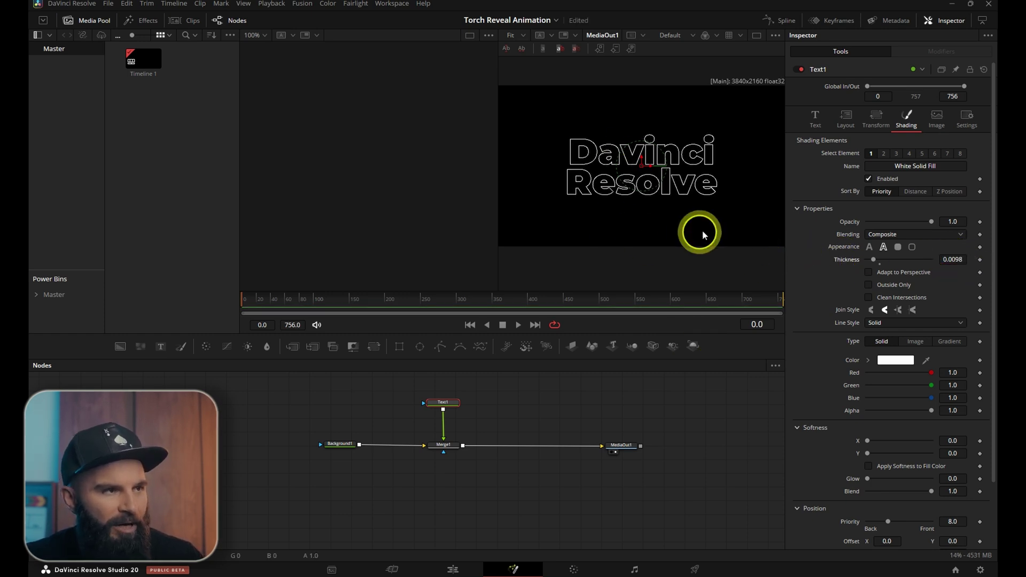
scroll(824, 278, "down", 3)
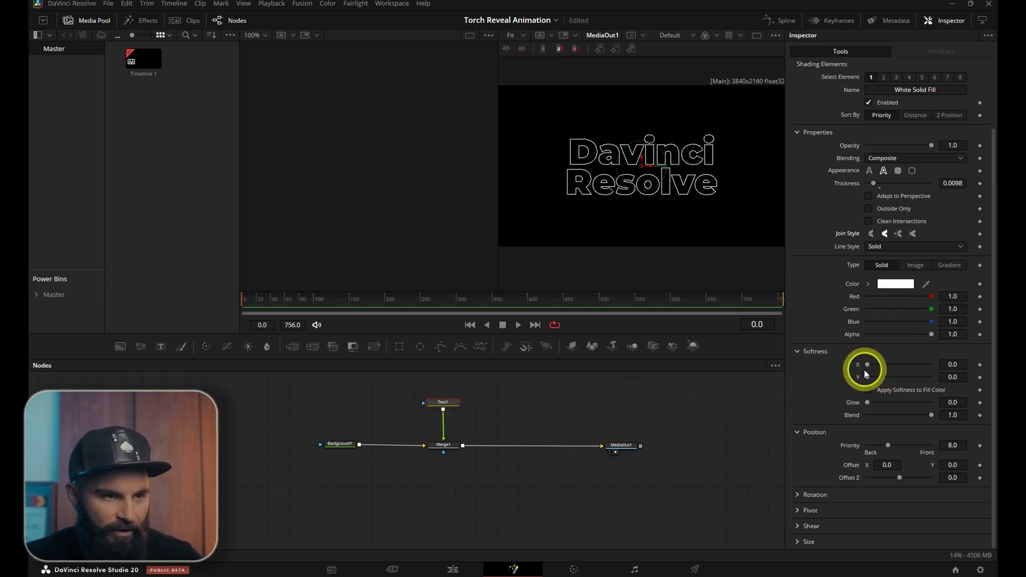
Step: Give the outline softness 10, glow about 0.5 and blend about 0.34
left_click(950, 364)
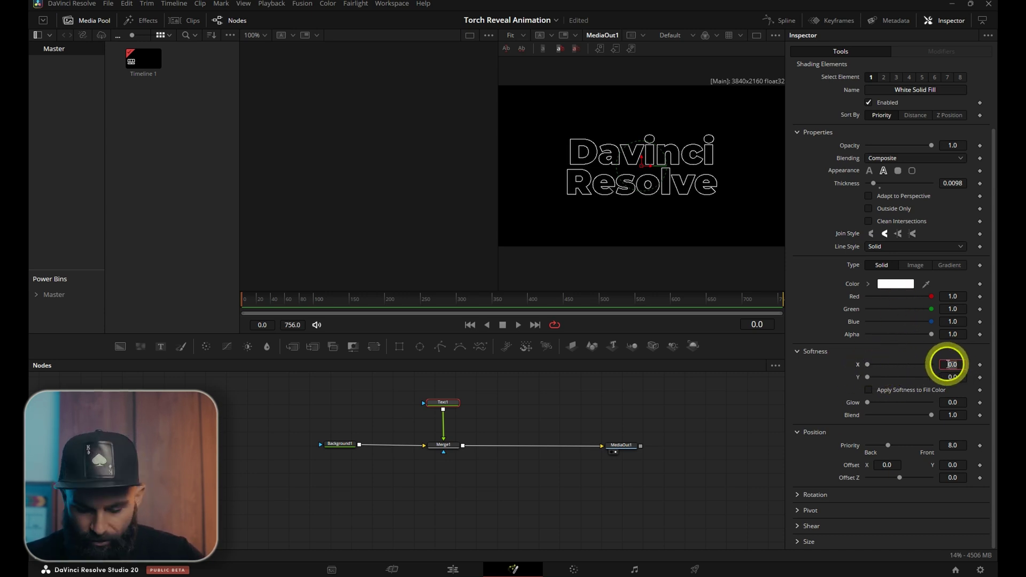
type("10")
key("Return")
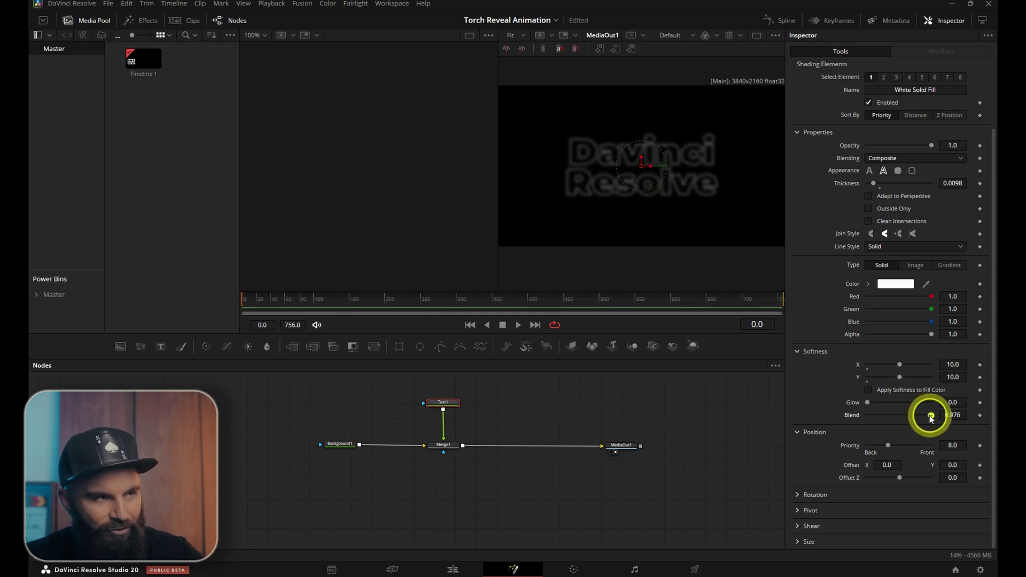
mouse_move(930, 416)
left_mouse_down()
mouse_move(885, 416)
mouse_move(916, 402)
left_mouse_up()
scroll(676, 198, "up", 3)
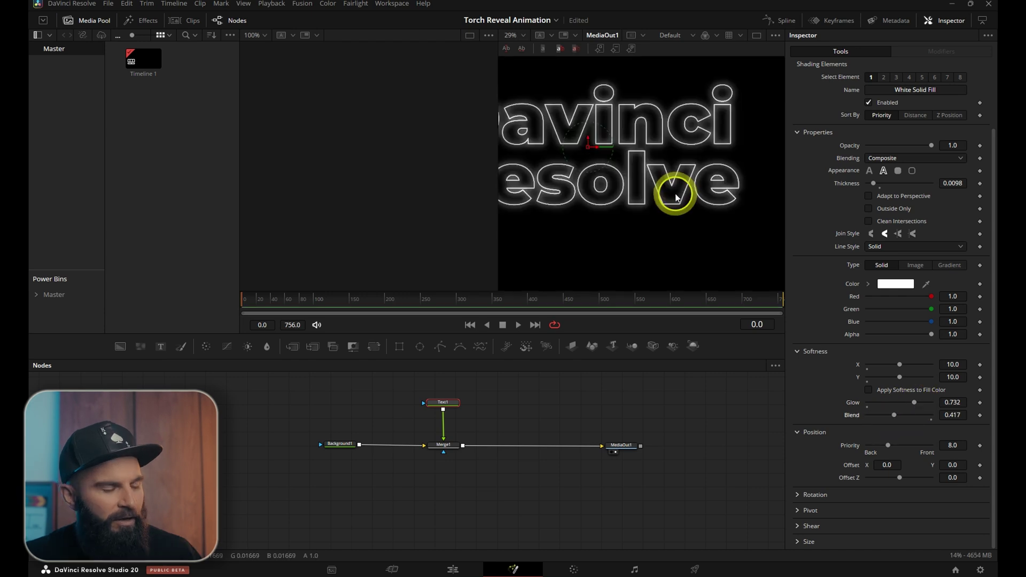
scroll(676, 198, "down", 3)
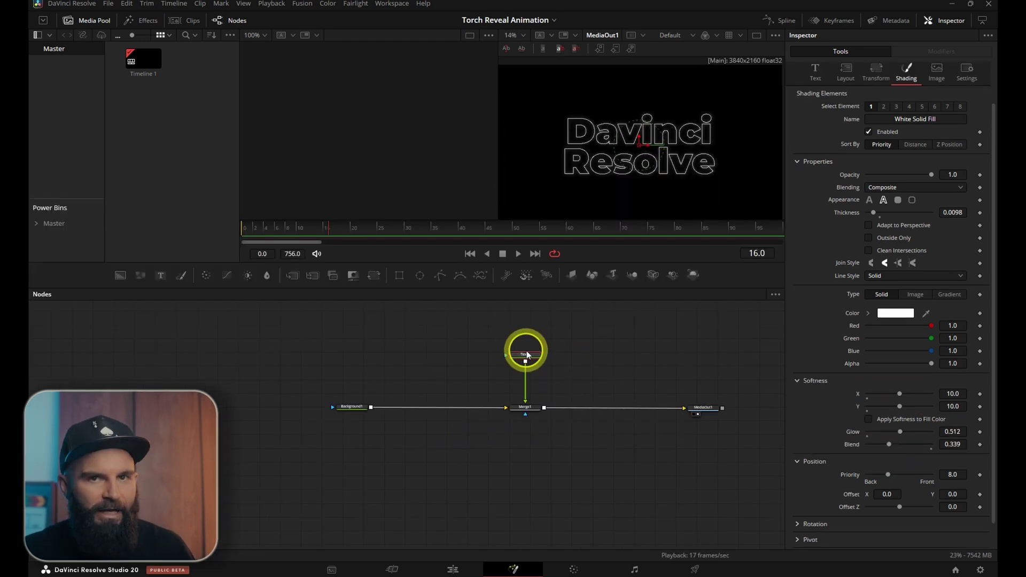
Step: Duplicate the text node as Text1_1 and merge it over the background
key("ctrl+c")
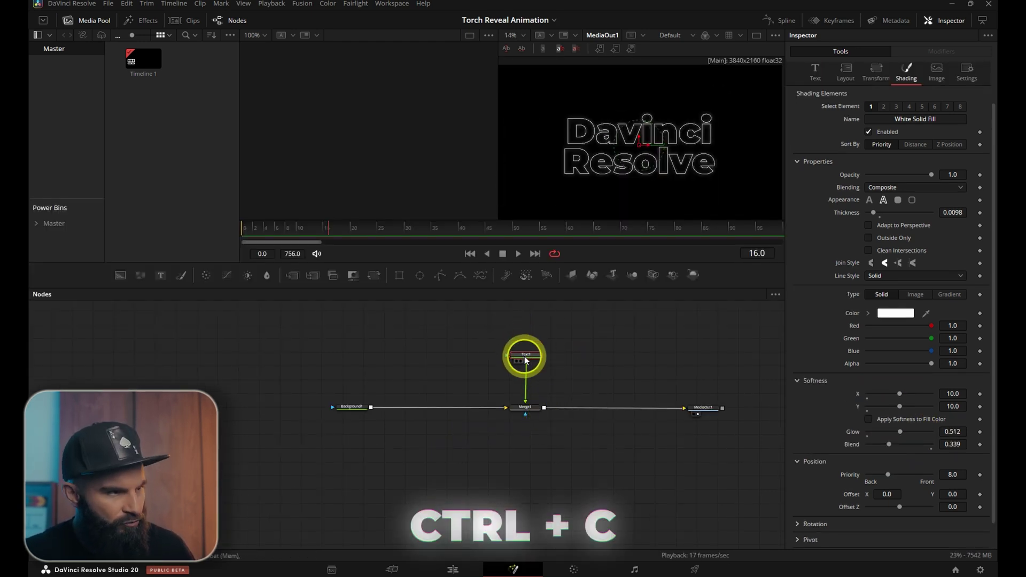
left_click(456, 362)
key("ctrl+v")
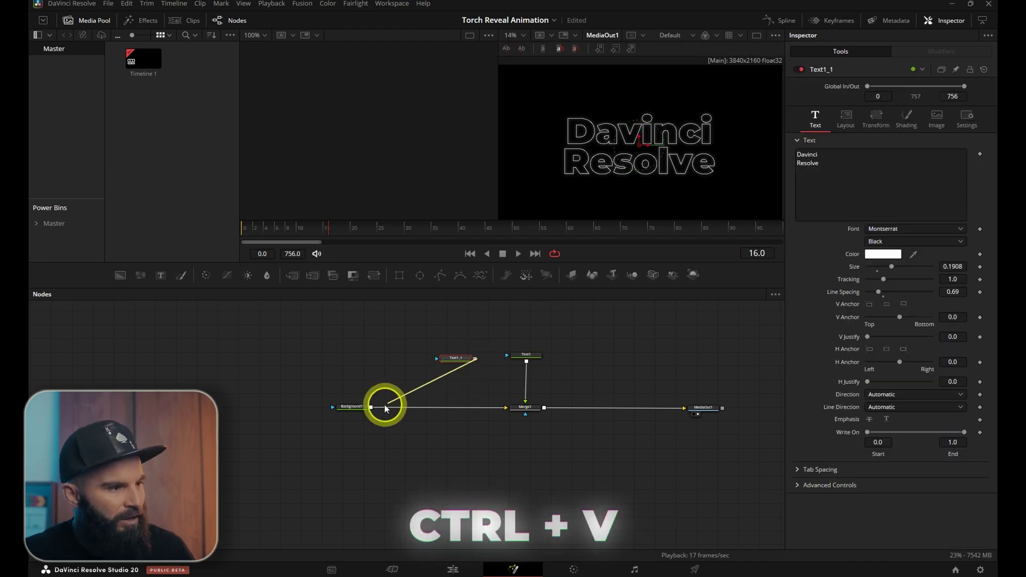
left_click_drag(373, 413, 371, 409)
left_click(458, 360)
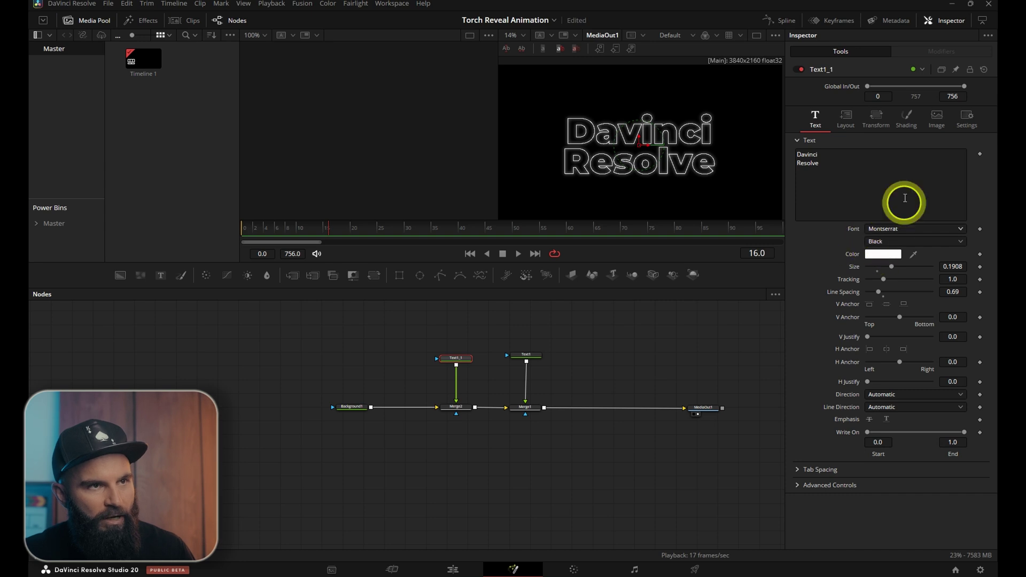
Step: Give Text1_1 a solid appearance, softness 0 and black colour
left_click(906, 118)
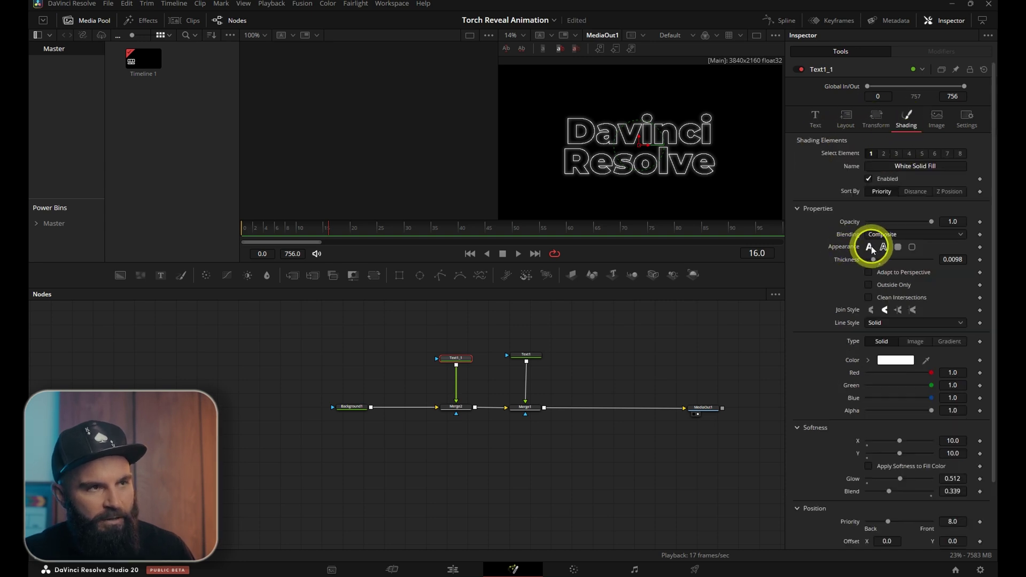
left_click(870, 248)
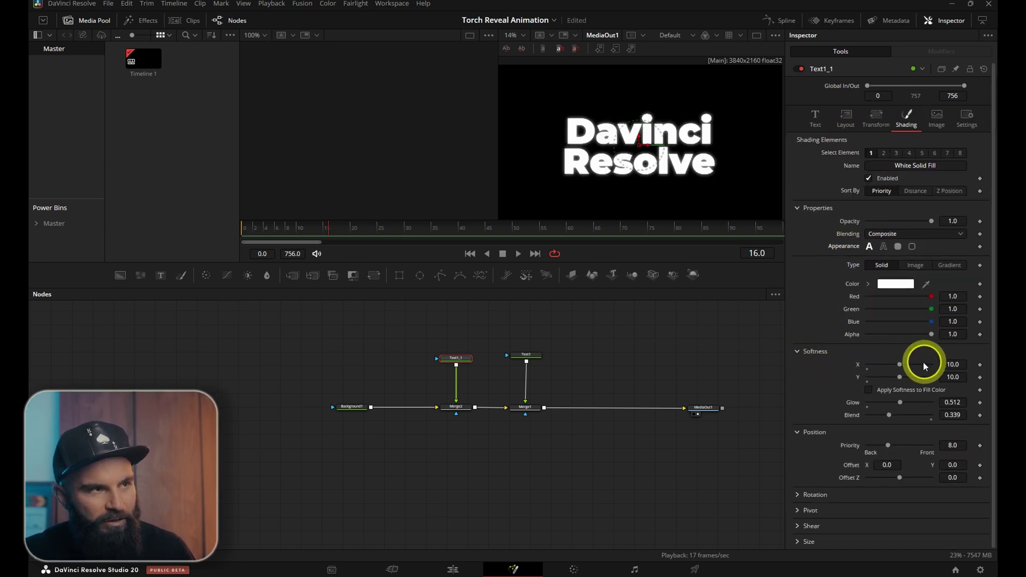
left_click_drag(899, 369, 715, 404)
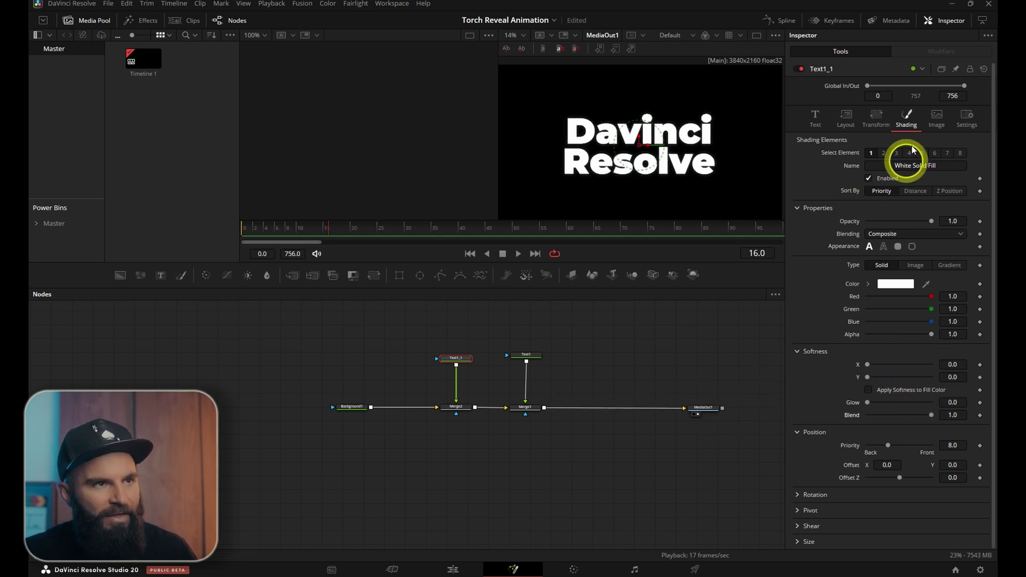
left_click(815, 117)
left_click(878, 255)
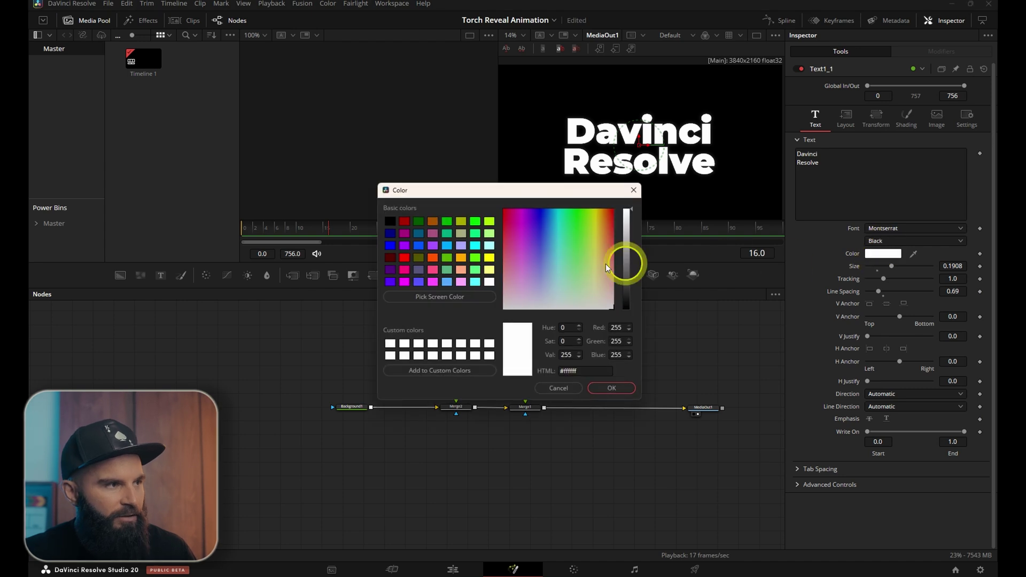
double_click(391, 223)
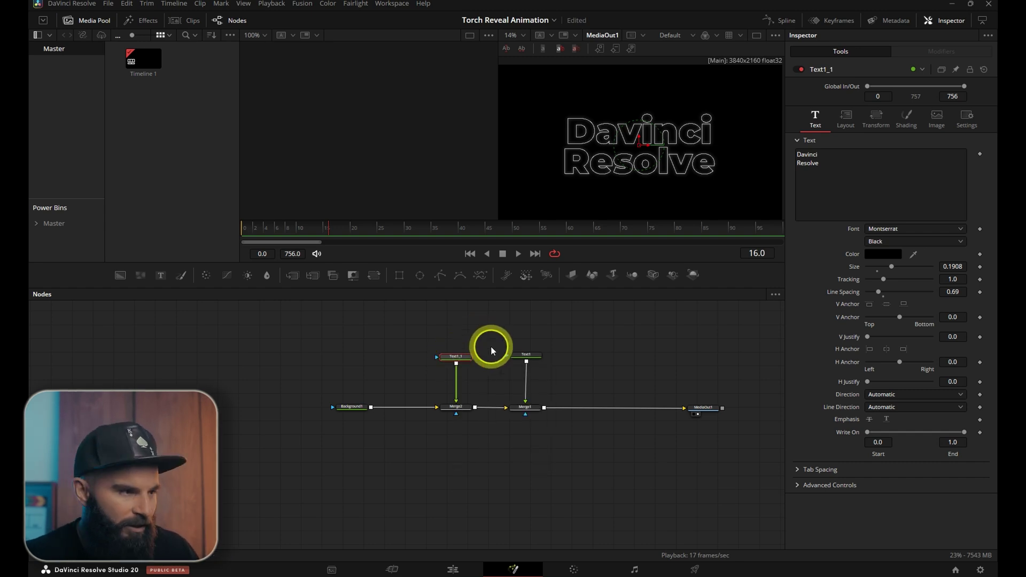
Step: Add a pipe router on the link and move the duplicated text node left
left_click(456, 386, "alt")
mouse_move(456, 356)
left_mouse_down()
mouse_move(294, 385)
mouse_move(265, 378)
left_mouse_up()
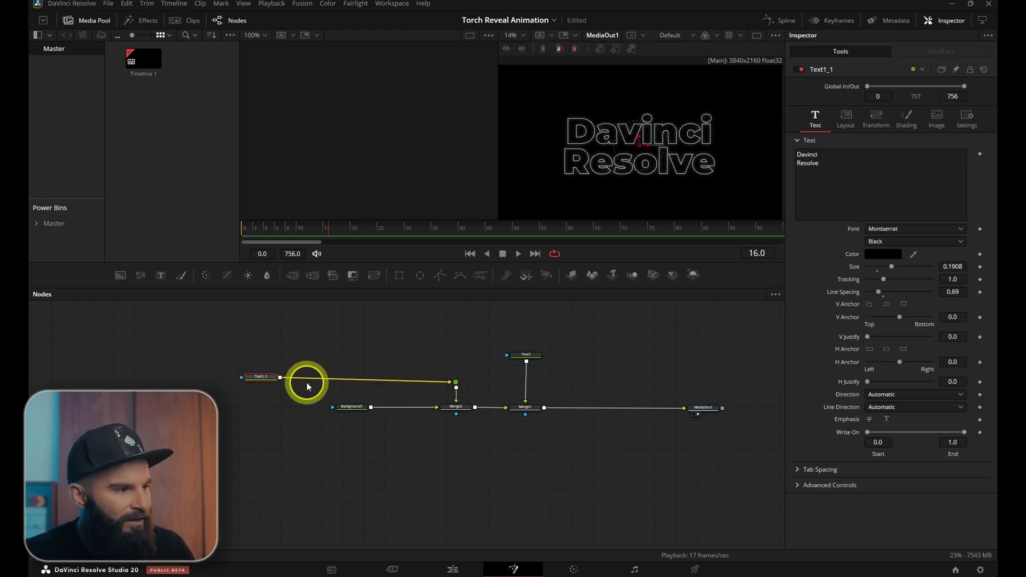
left_click_drag(279, 377, 277, 382)
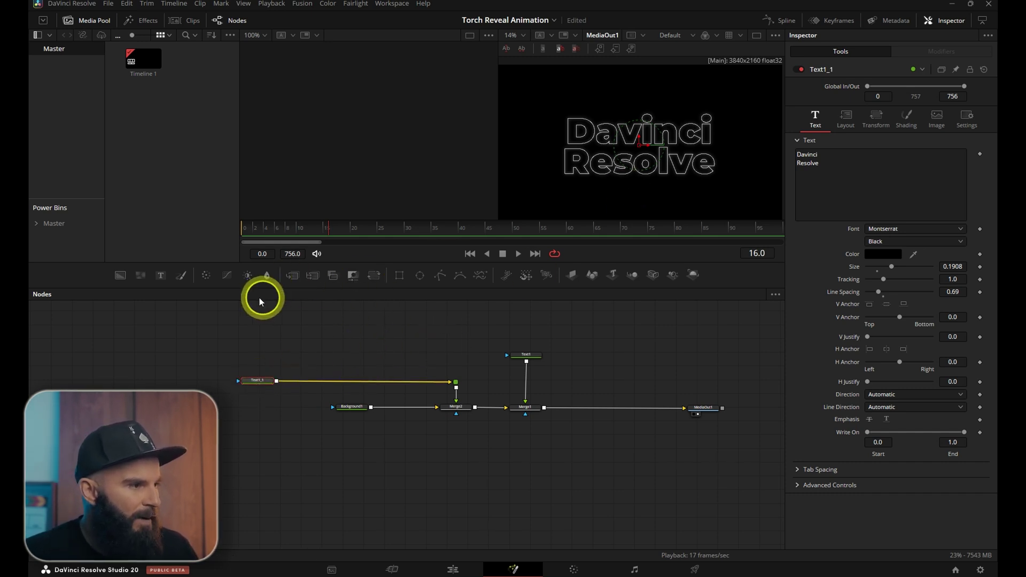
Step: Merge a new Background2 into the chain and set its colour to white
left_click_drag(131, 285, 327, 366)
left_click(284, 378)
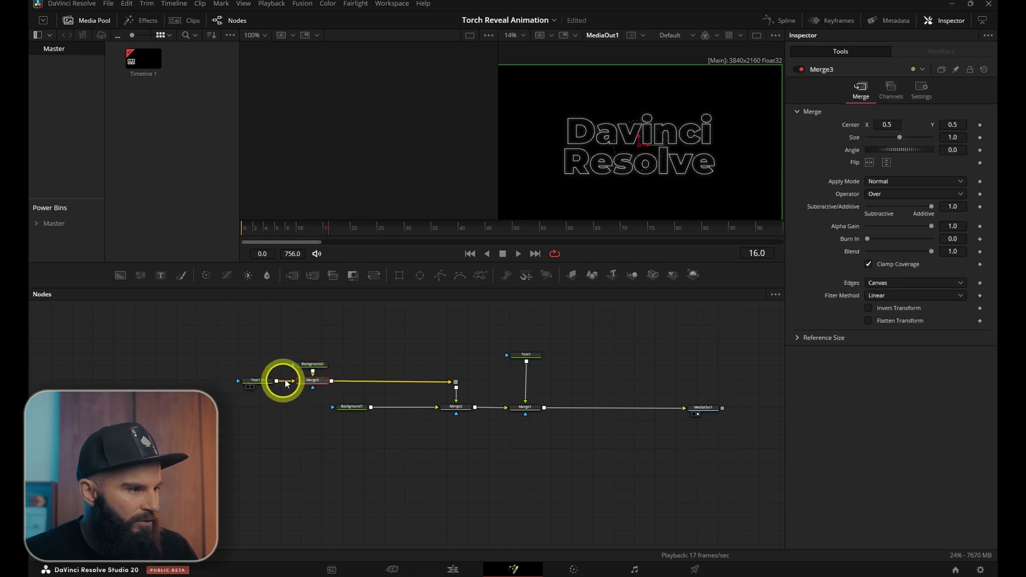
left_click(313, 355)
left_click(896, 172)
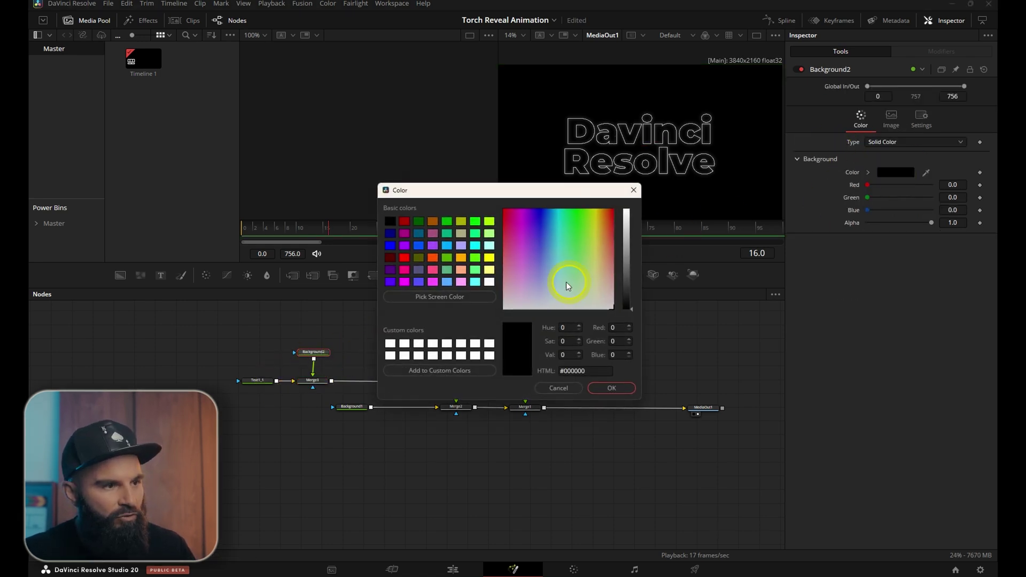
left_click(489, 283)
key("Return")
Step: Mask the white background with a small Ellipse dot, then copy the background node
left_click(419, 274)
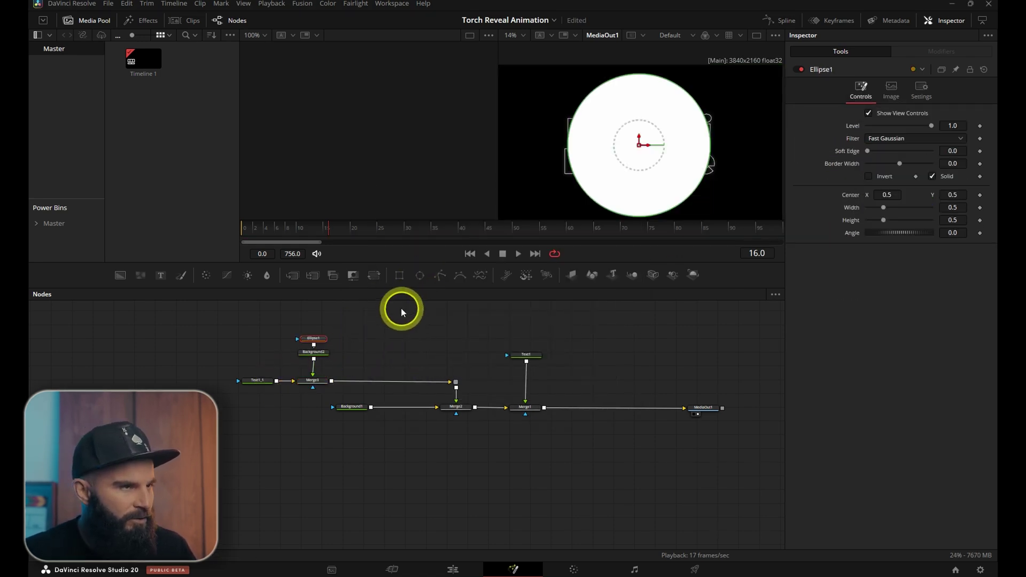
mouse_move(683, 184)
left_mouse_down()
mouse_move(612, 133)
mouse_move(648, 125)
left_mouse_up()
key("ctrl+f")
key("ctrl+c")
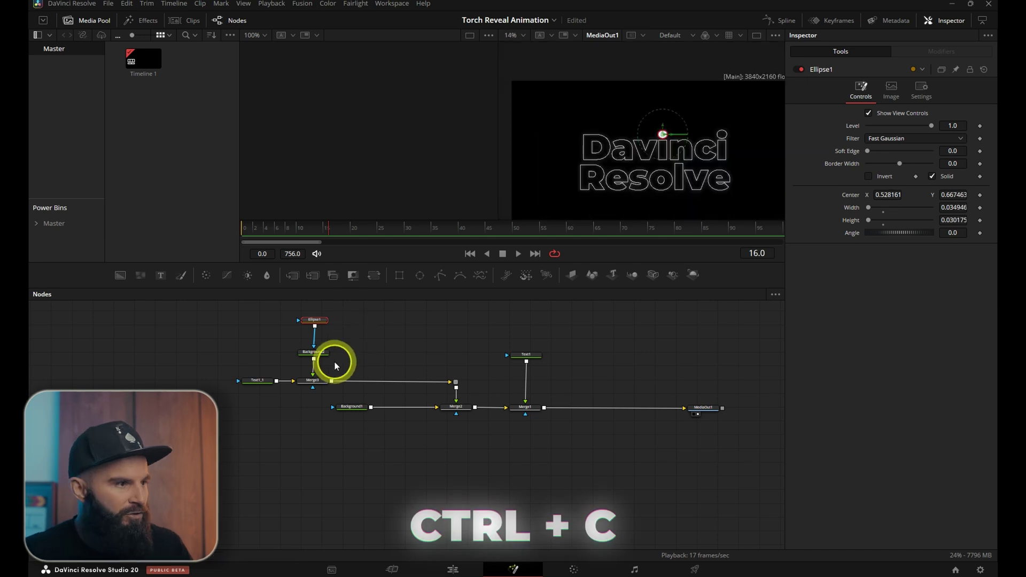
Step: Paste the copied white background and merge it into the main chain
left_click(315, 353)
key("ctrl+v")
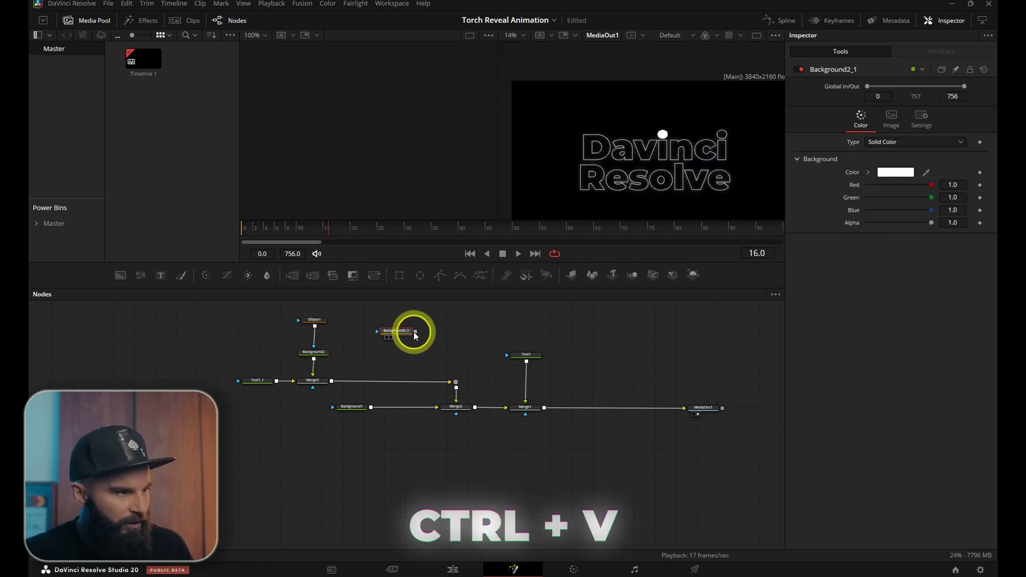
left_click_drag(415, 333, 328, 378)
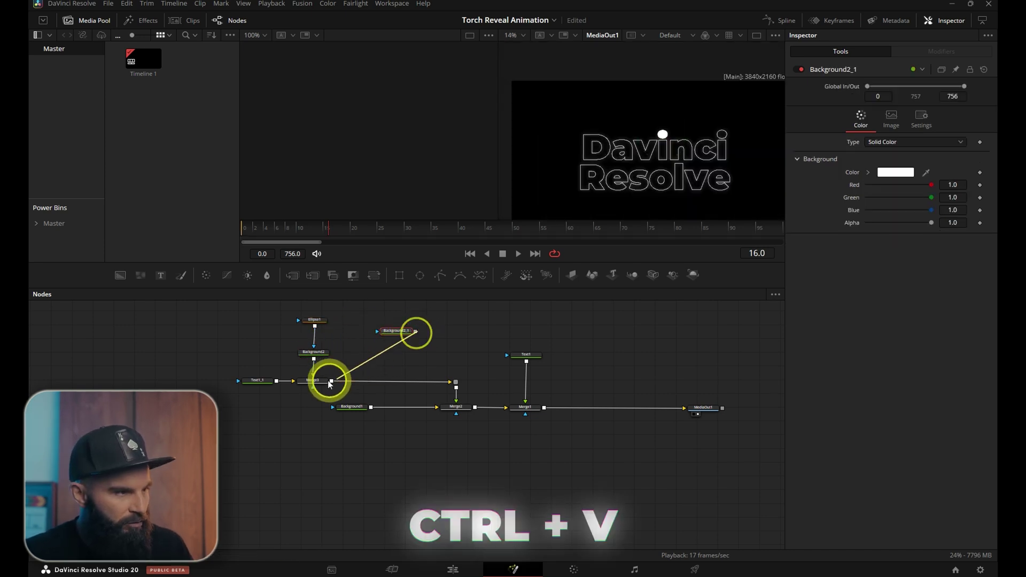
Step: Draw a closed triangular Polygon mask spreading out from the dot
left_click(439, 278)
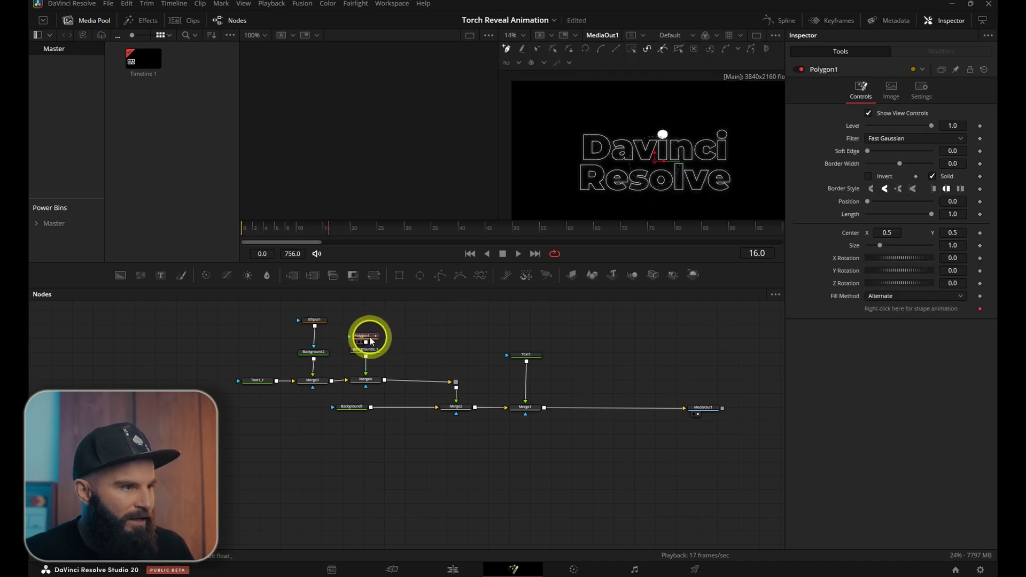
left_click_drag(371, 341, 369, 313)
scroll(708, 171, "up", 2)
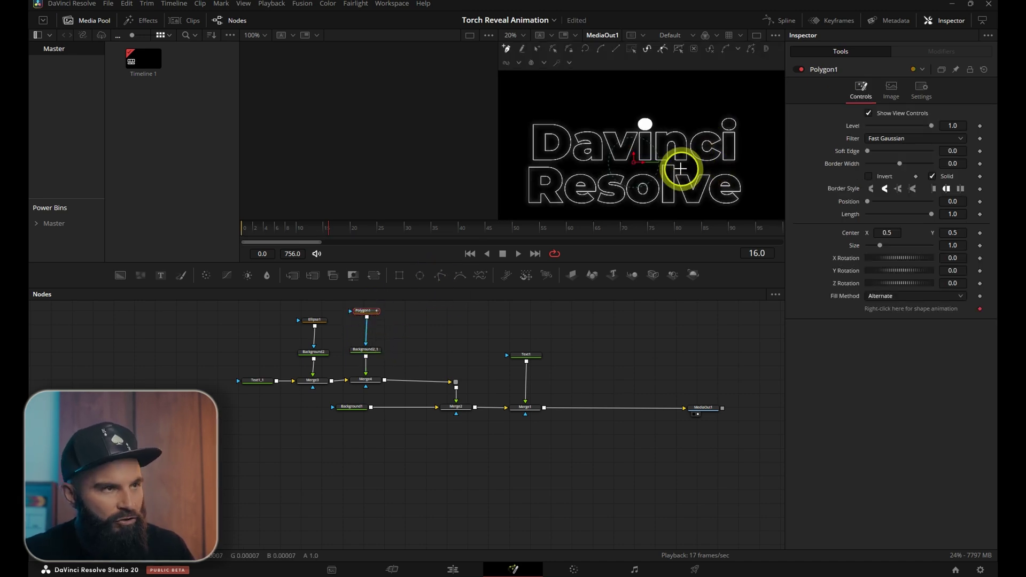
scroll(597, 140, "up", 5)
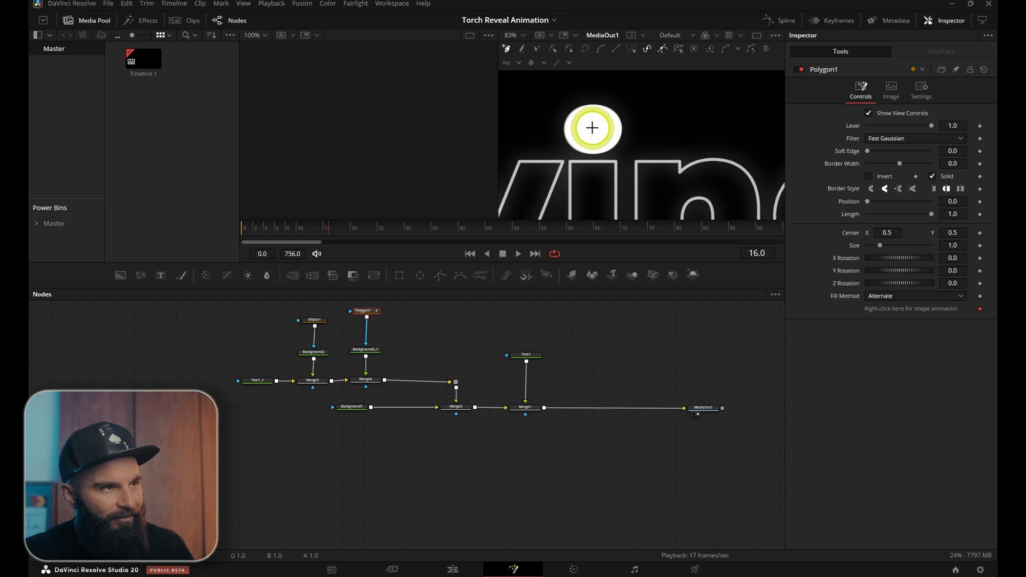
scroll(592, 128, "down", 6)
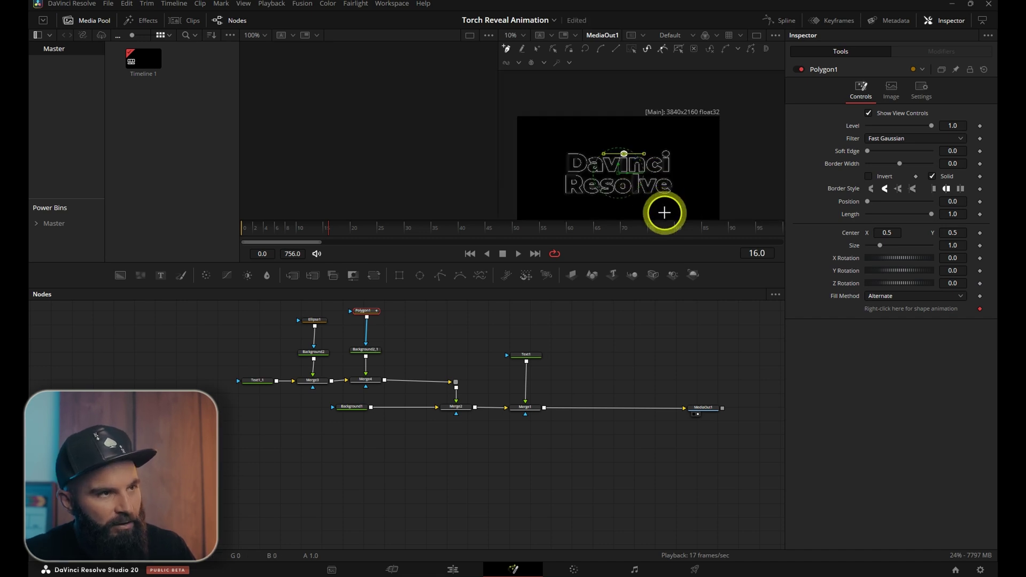
left_click(702, 170)
left_click(624, 154)
scroll(647, 175, "up", 1)
Step: Insert a Transform after Background2_1 and move its pivot toward the dot
left_click_drag(366, 349, 366, 330)
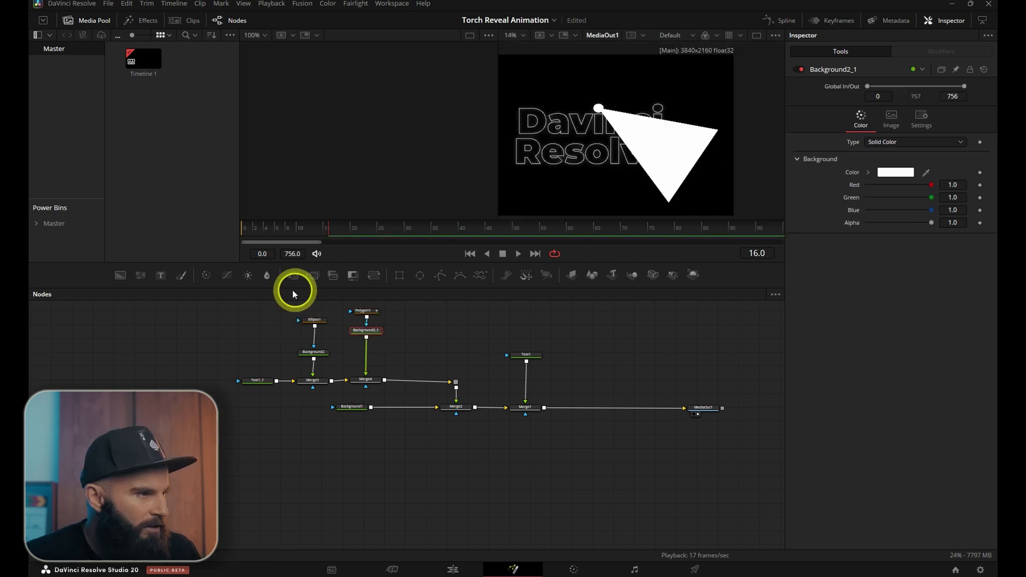
left_click(375, 276)
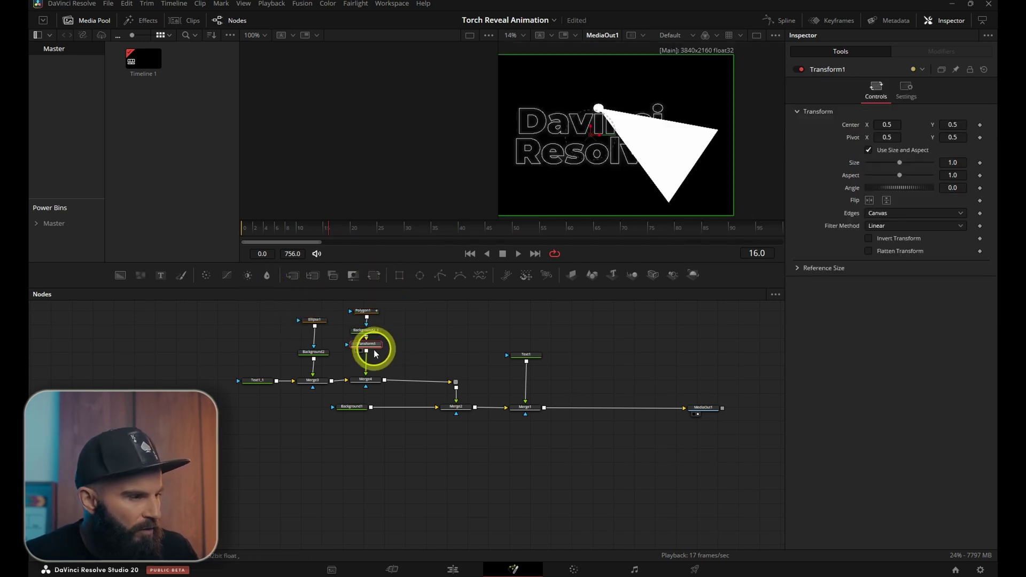
scroll(618, 128, "up", 2)
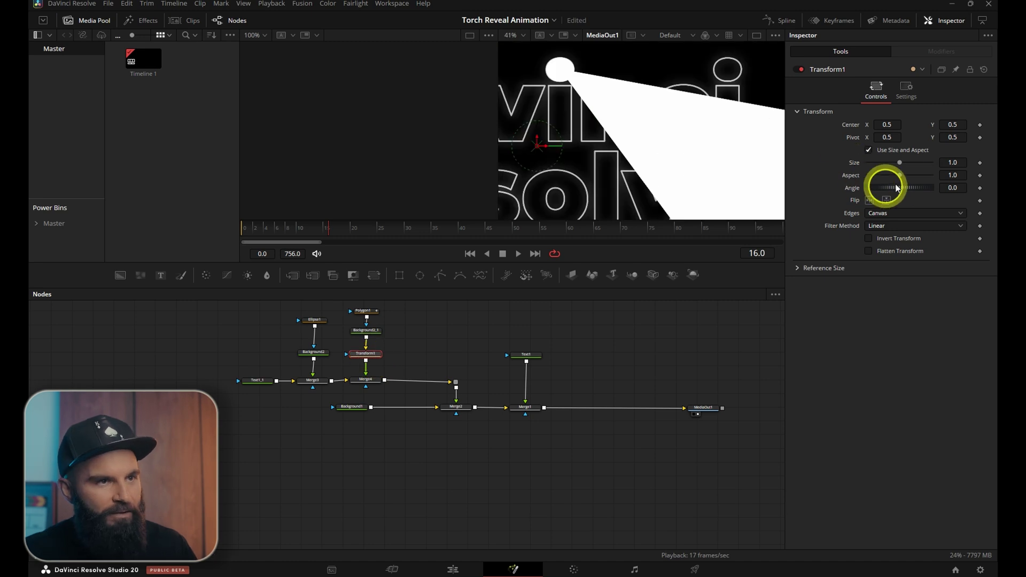
left_click_drag(884, 138, 890, 134)
left_click_drag(953, 137, 981, 133)
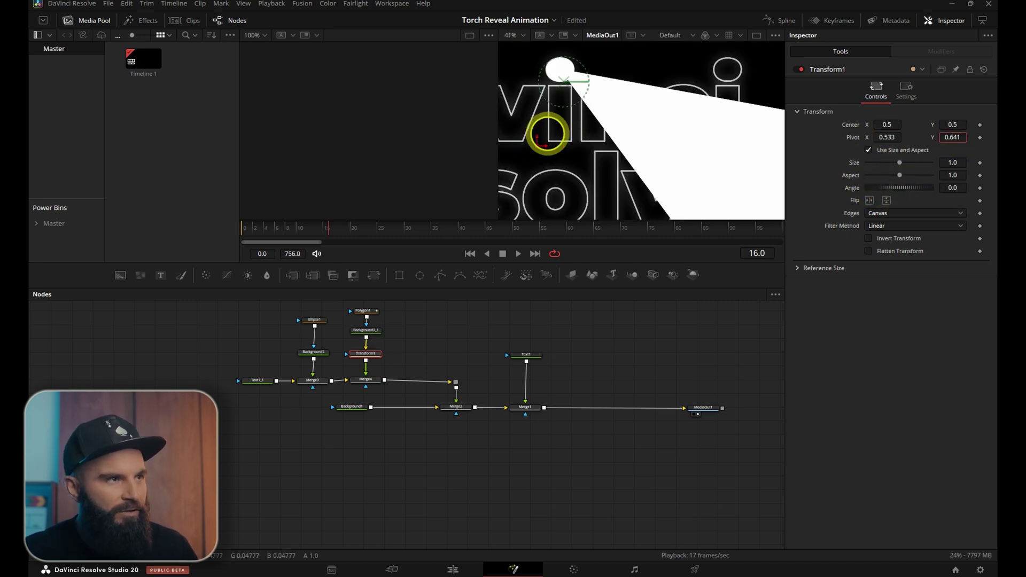
scroll(559, 131, "up", 3)
Step: Set the pivot to about 0.528/0.668, rotate to 18.3 degrees, and return to frame 0
left_click(895, 137)
left_click_drag(888, 138, 836, 113)
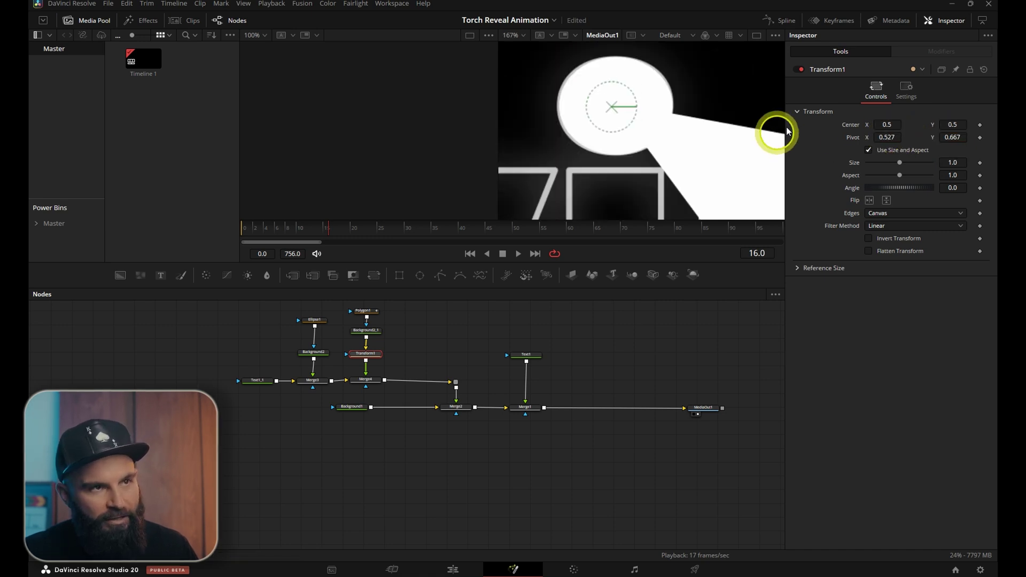
scroll(626, 138, "down", 3)
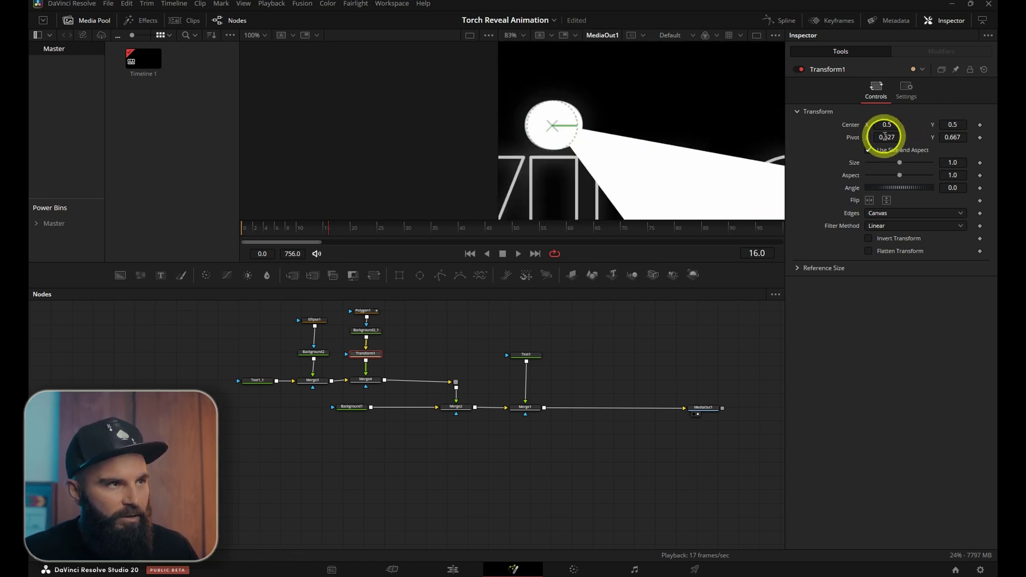
left_click(957, 137)
type("0.668")
key("Return")
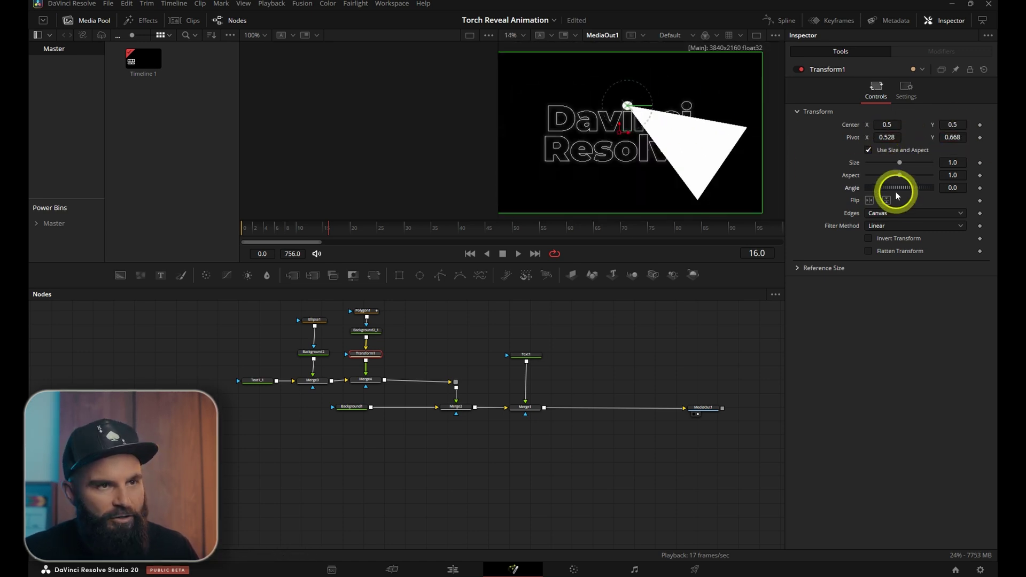
left_click_drag(897, 188, 900, 190)
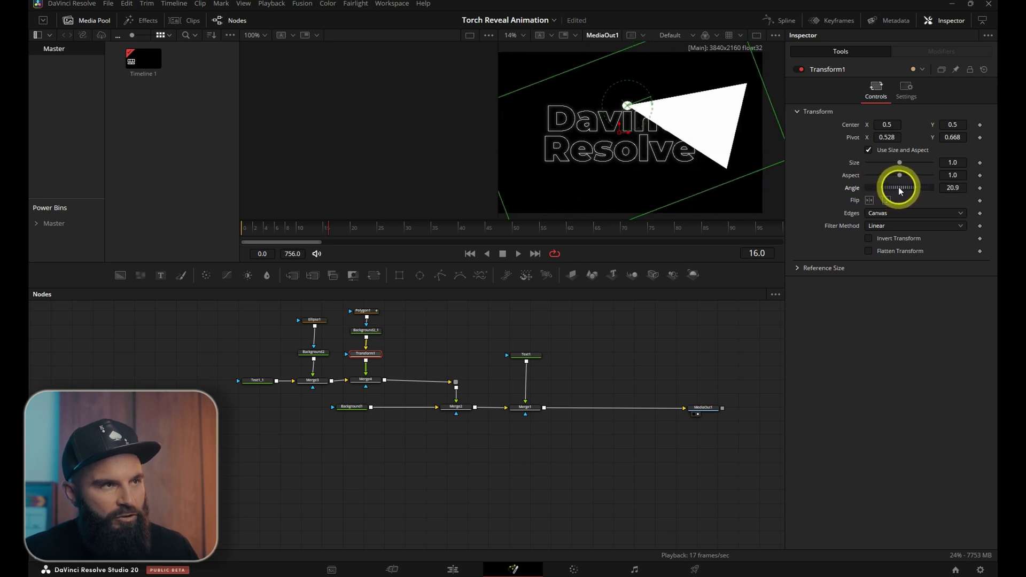
mouse_move(255, 235)
left_mouse_down()
mouse_move(213, 230)
mouse_move(308, 238)
left_mouse_up()
Step: Keyframe the beam angle at frame 0 and several later frames, ending near -26° at frame 190
left_click(980, 190)
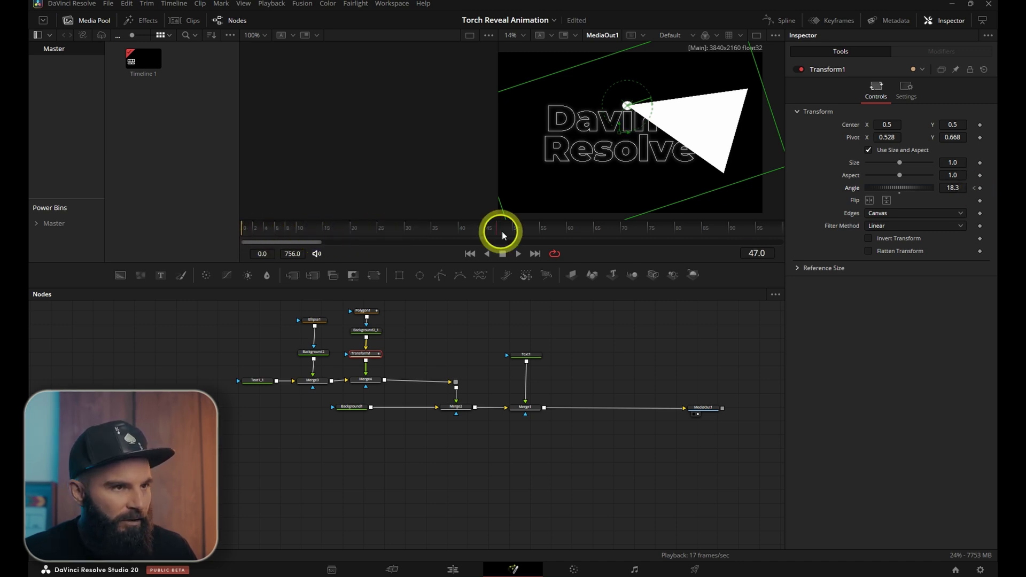
scroll(573, 227, "down", 3)
left_click_drag(906, 190, 875, 183)
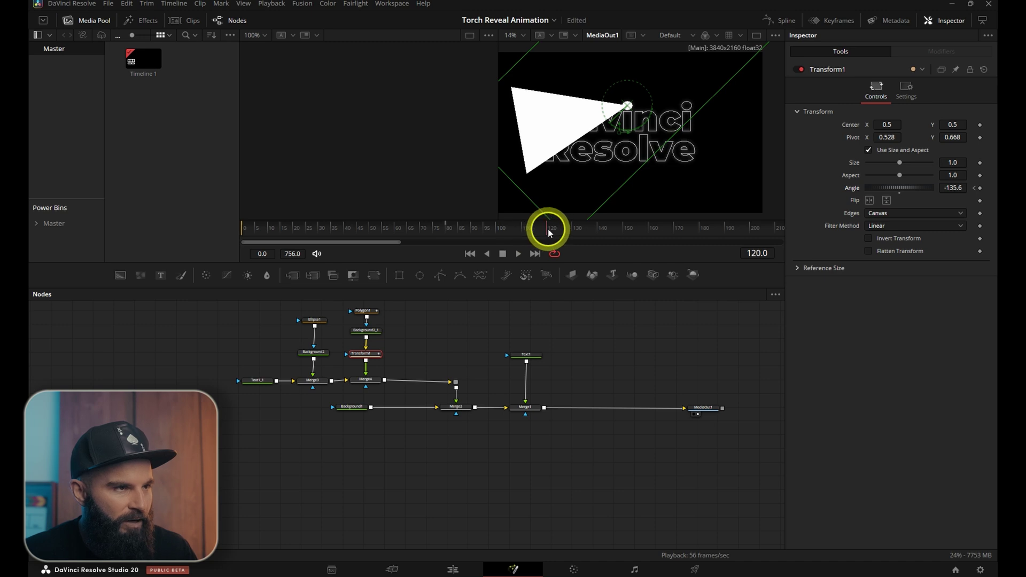
left_click_drag(905, 190, 922, 188)
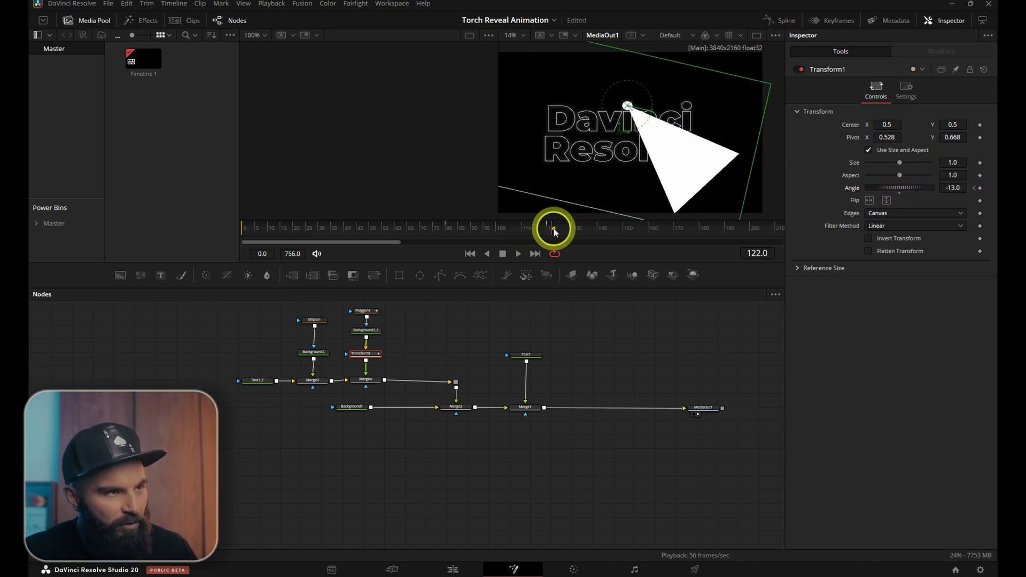
left_click_drag(554, 230, 618, 232)
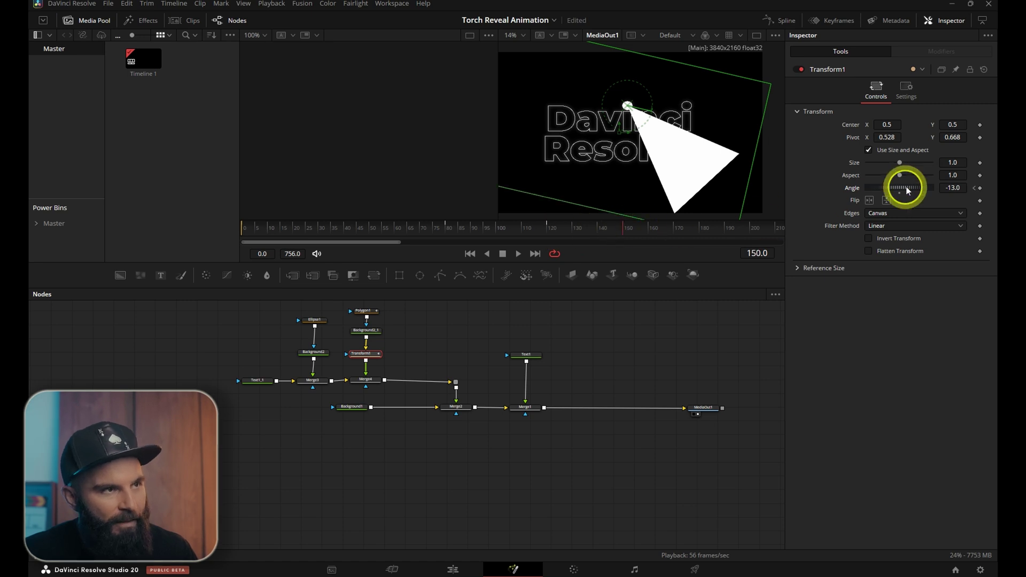
left_click_drag(909, 185, 891, 188)
left_click_drag(596, 226, 726, 232)
left_click_drag(896, 189, 903, 188)
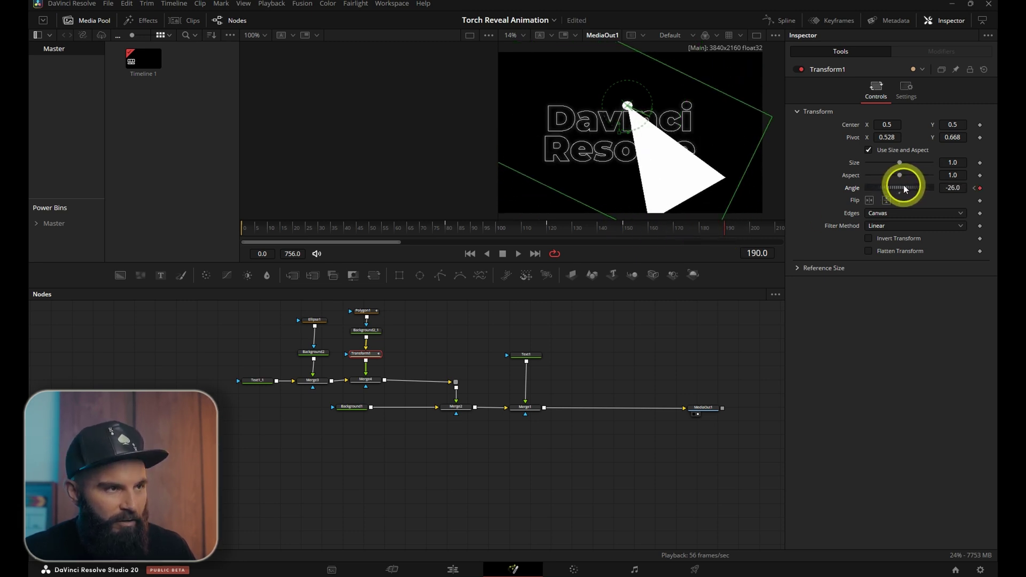
Step: Smooth all Transform1 Angle keyframes in the Spline editor and ease the first swing
left_click(769, 25)
left_click(422, 346)
left_click(738, 295)
left_click_drag(545, 320, 778, 518)
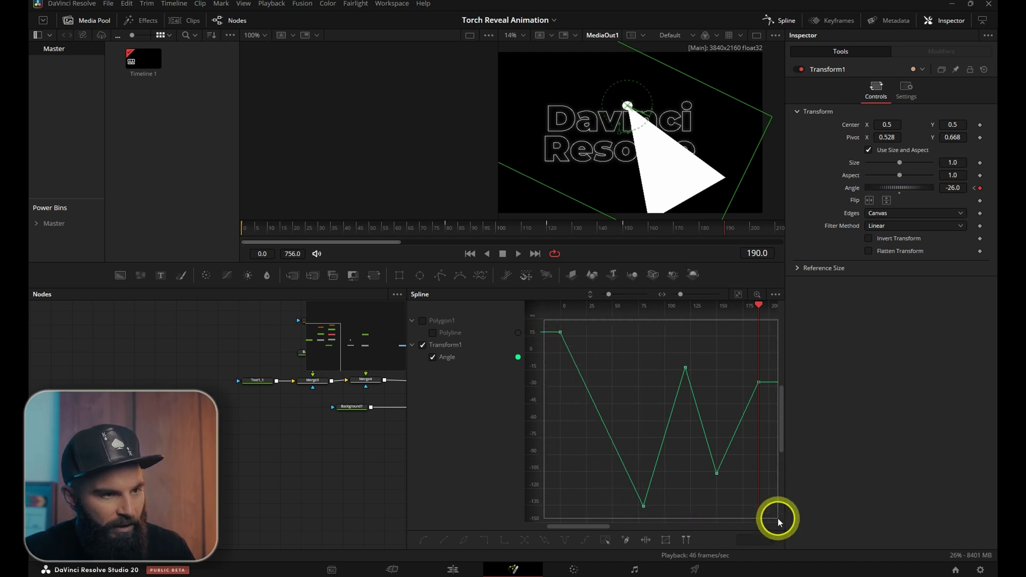
key("s")
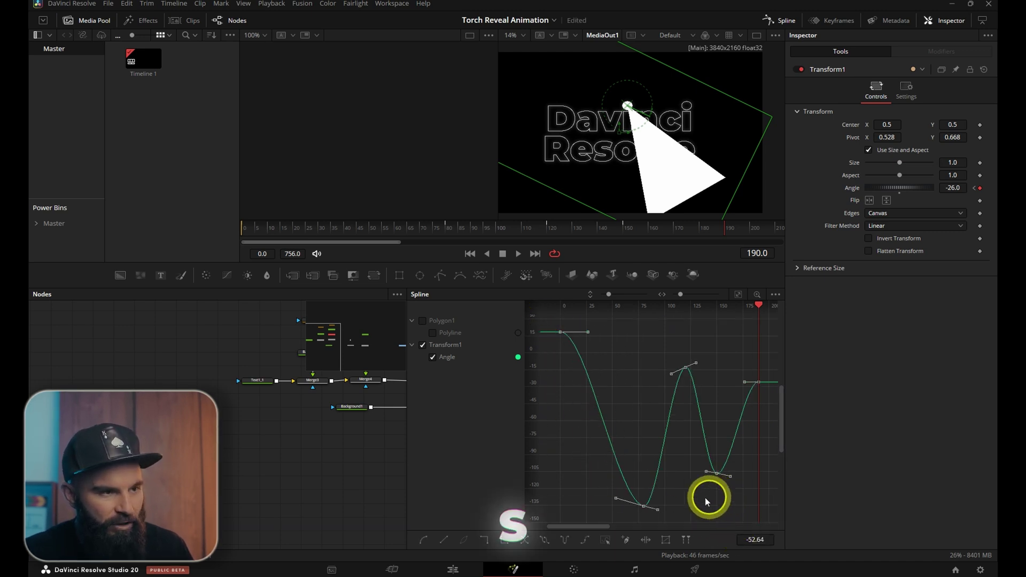
left_click_drag(588, 332, 627, 332)
left_click(781, 20)
Step: Check Merge4's operator, then copy the Polygon1 and Background2_1 nodes
left_click(369, 400)
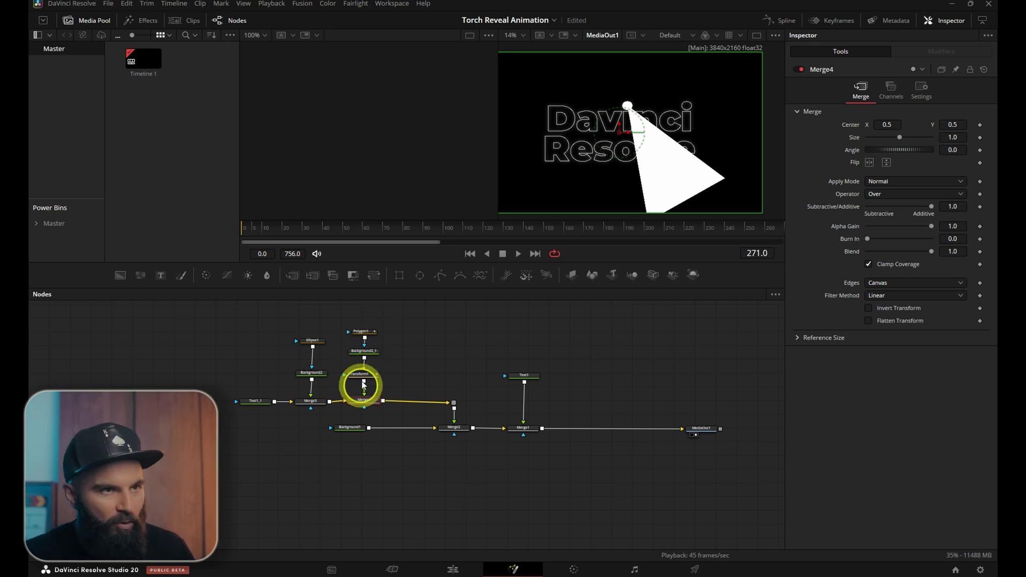
left_click(884, 194)
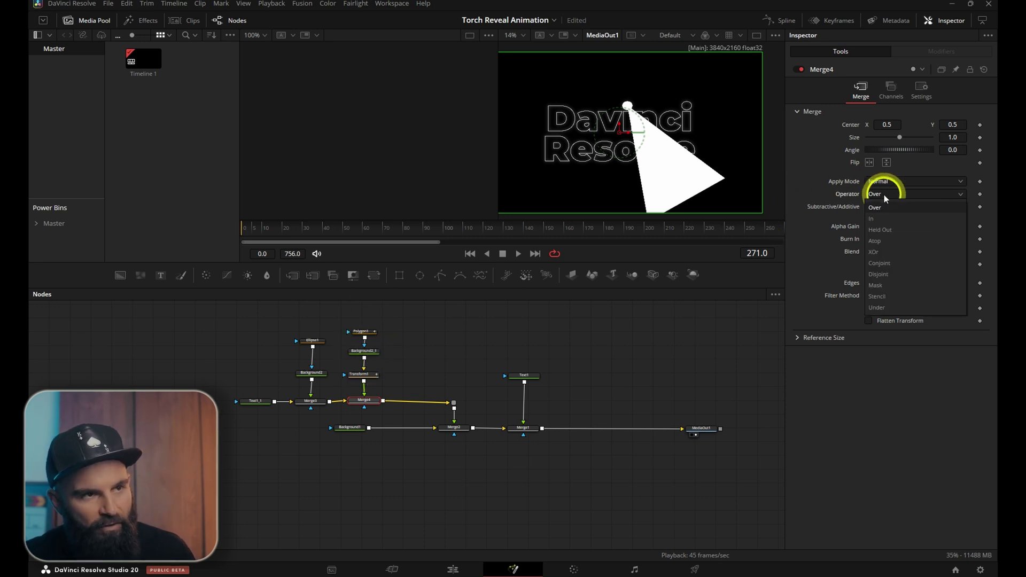
left_click(880, 238)
left_click_drag(399, 326, 341, 359)
key("ctrl+c")
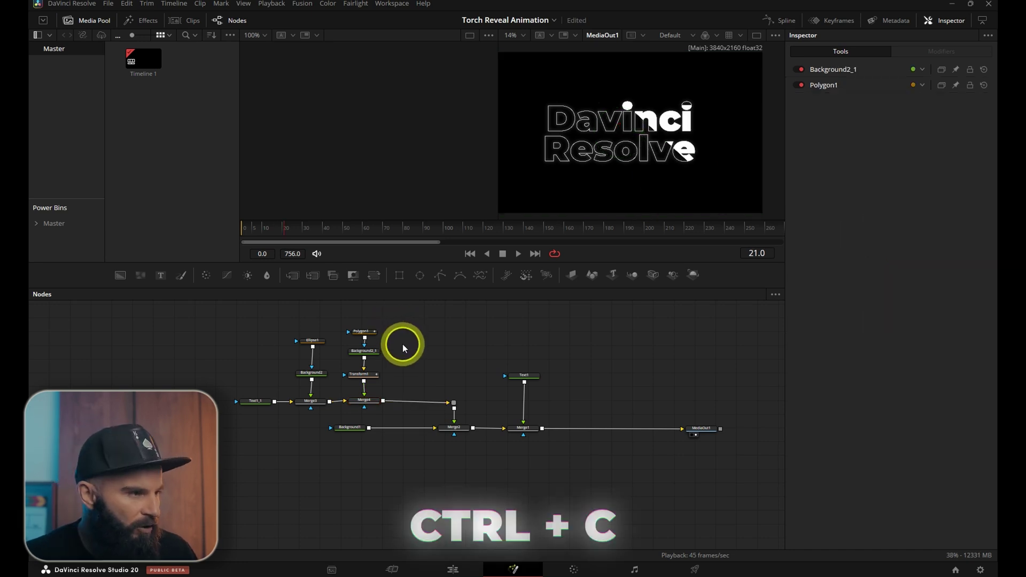
Step: Paste the beam-shape copy, merge it over Merge4 as Merge5, and set Polygon1_1 Level to about 0.37
key("ctrl+v")
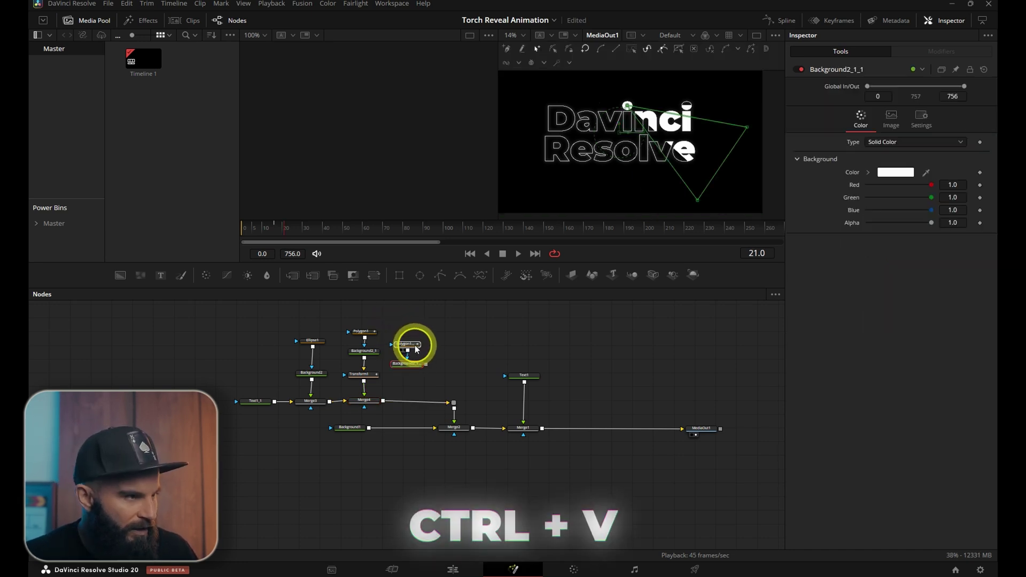
left_click_drag(415, 346, 413, 331)
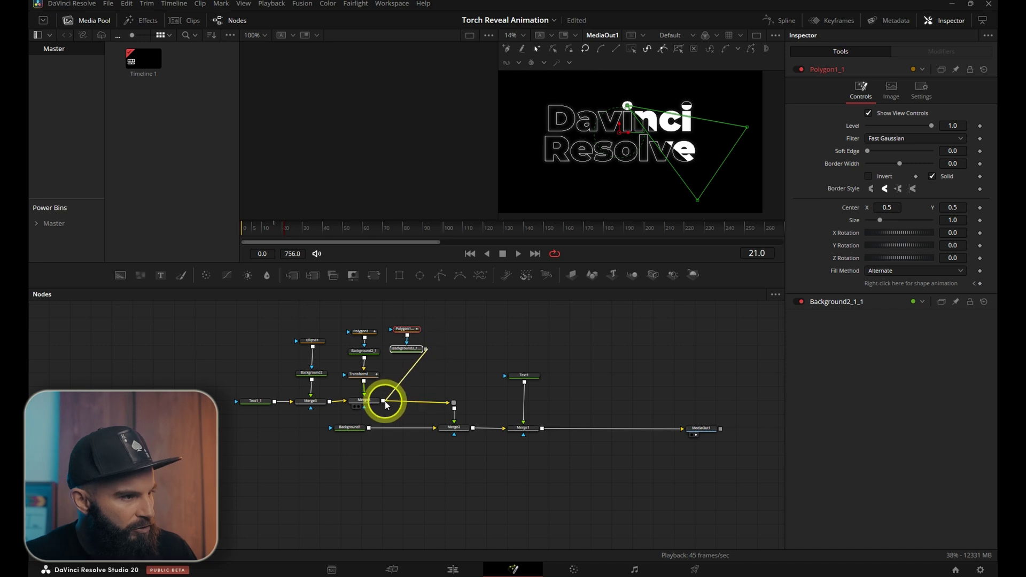
left_click_drag(384, 402, 402, 404)
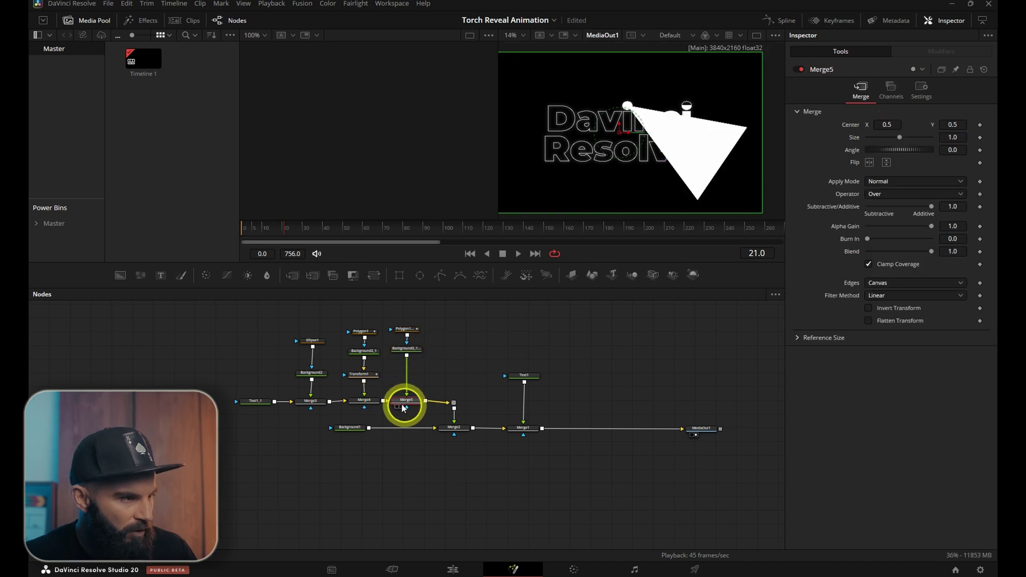
left_click(406, 337)
left_click_drag(931, 126, 893, 126)
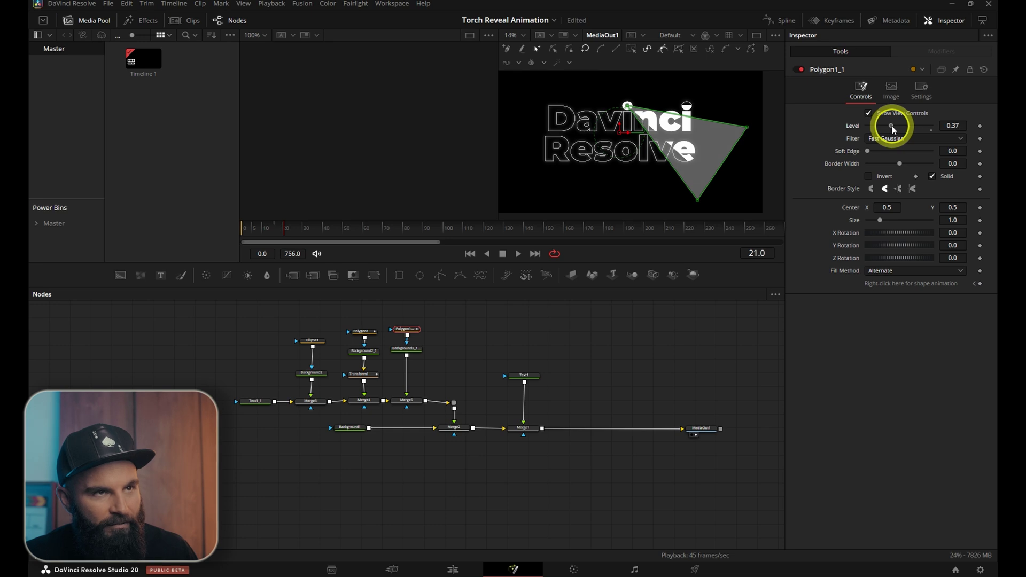
Step: Copy Transform1 and paste it as Instance_Transform1 on the Background2_1_1–Merge5 link
left_click(365, 376)
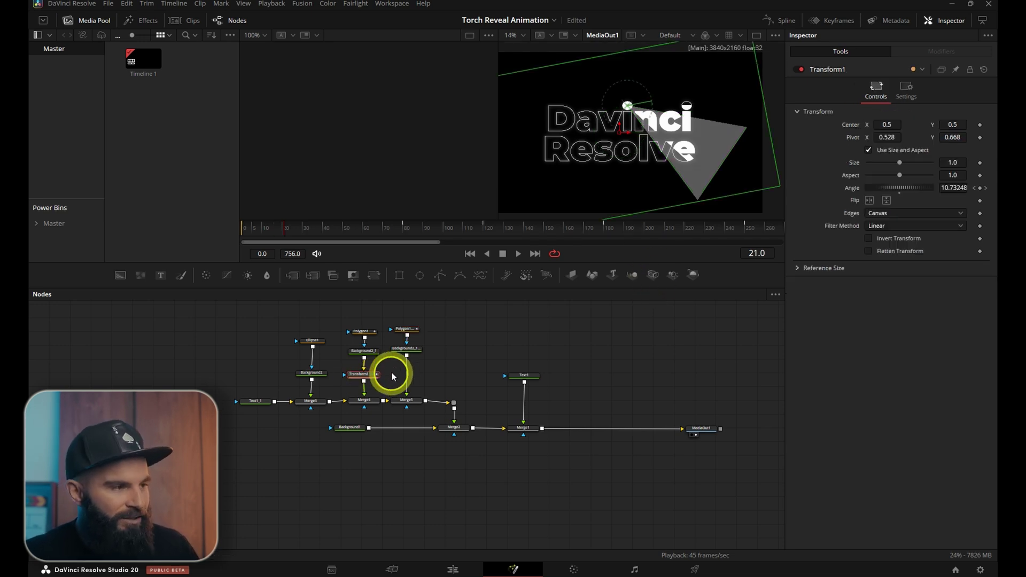
key("ctrl+c")
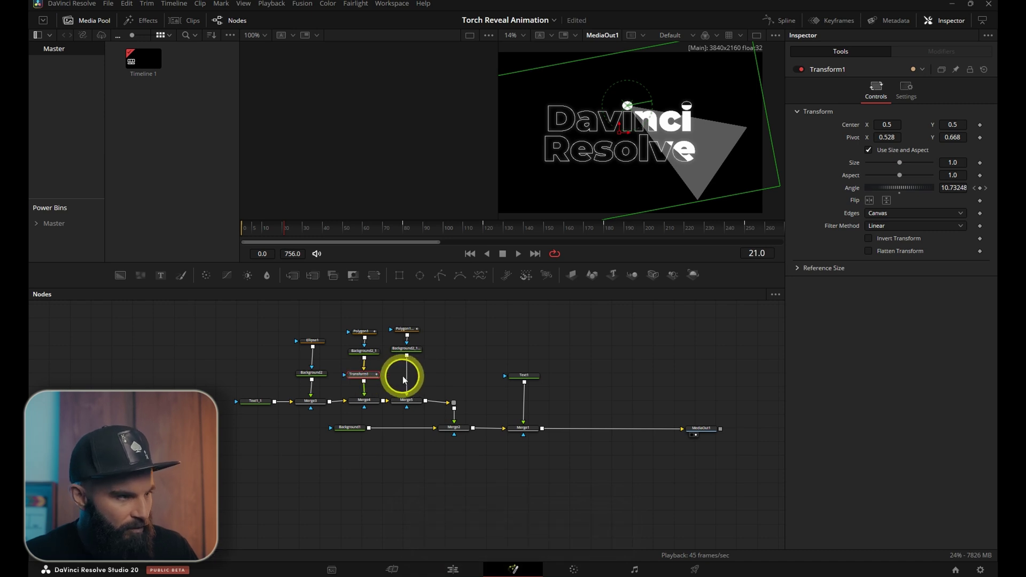
right_click(408, 375)
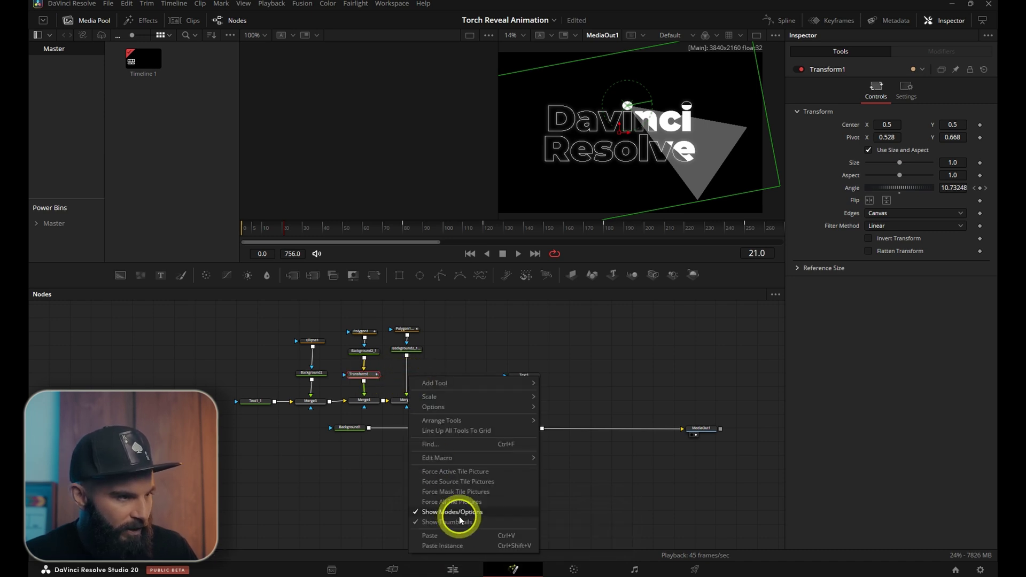
left_click(457, 546)
left_click(401, 374)
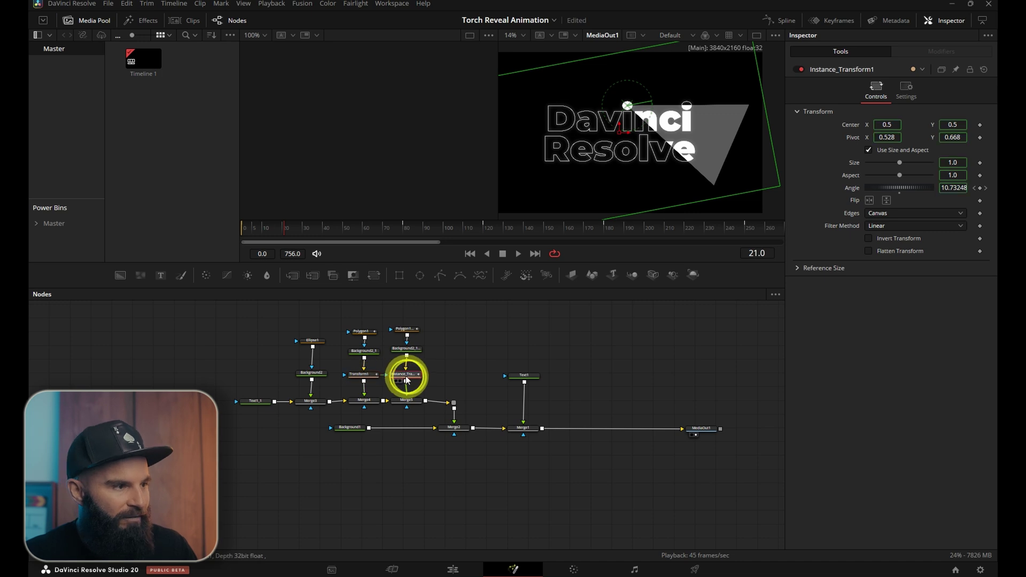
left_click(361, 376)
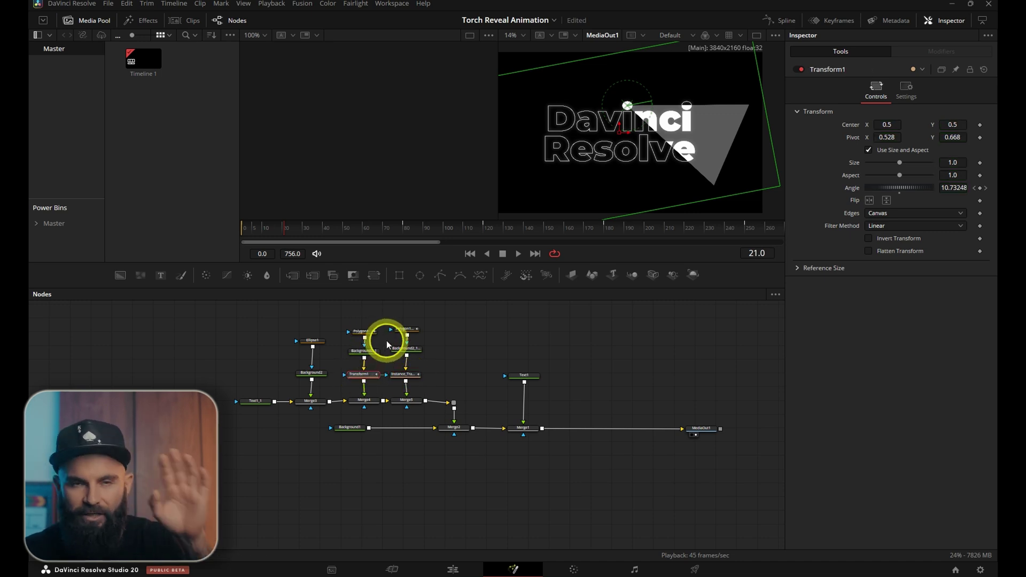
left_click(406, 375)
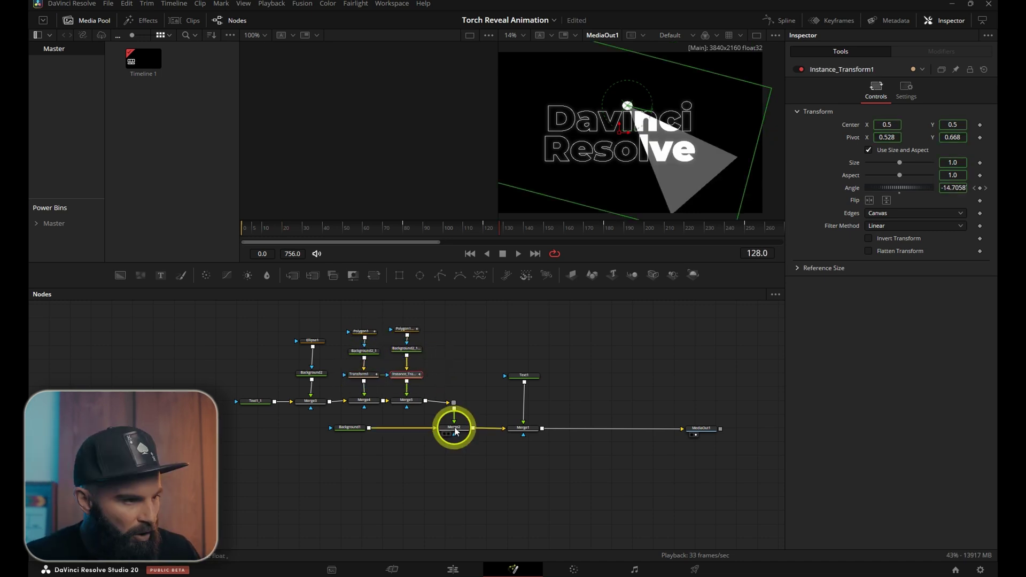
Step: Give Merge2 a soft-edged Rectangle mask around the text with negative border width, then scrub the swing
left_click(453, 436)
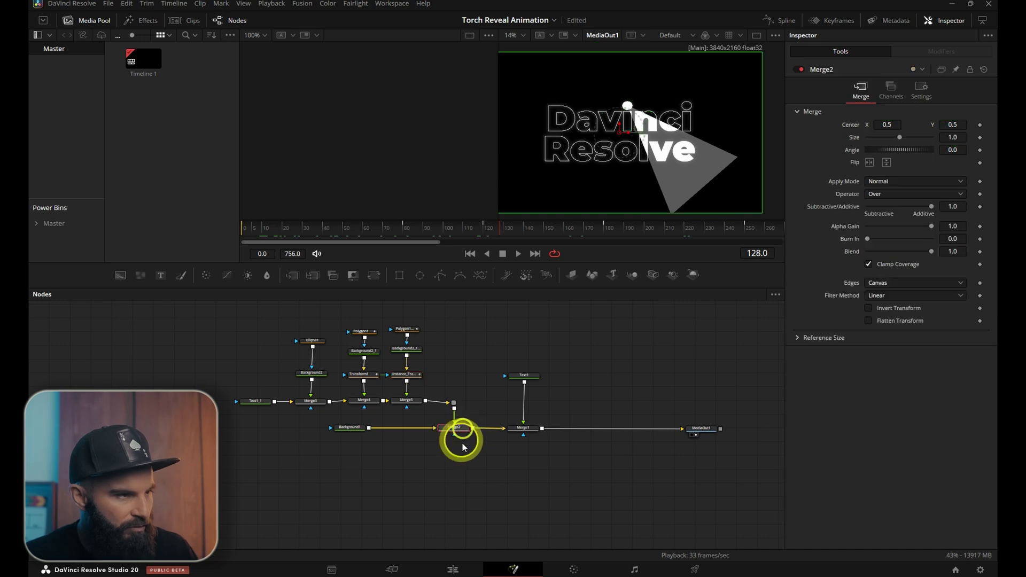
left_click(401, 277)
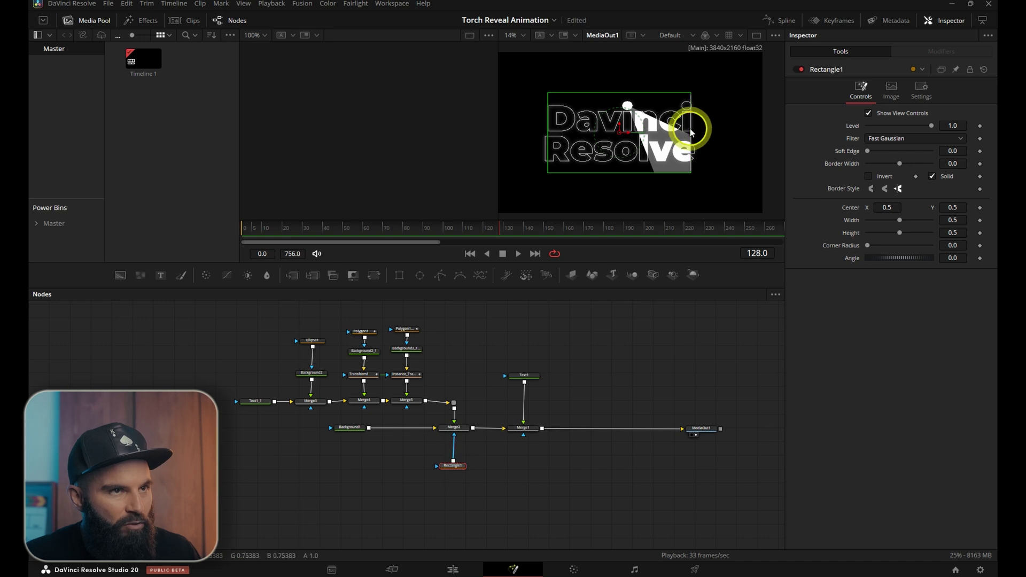
left_click_drag(691, 127, 713, 126)
left_click_drag(527, 126, 527, 135)
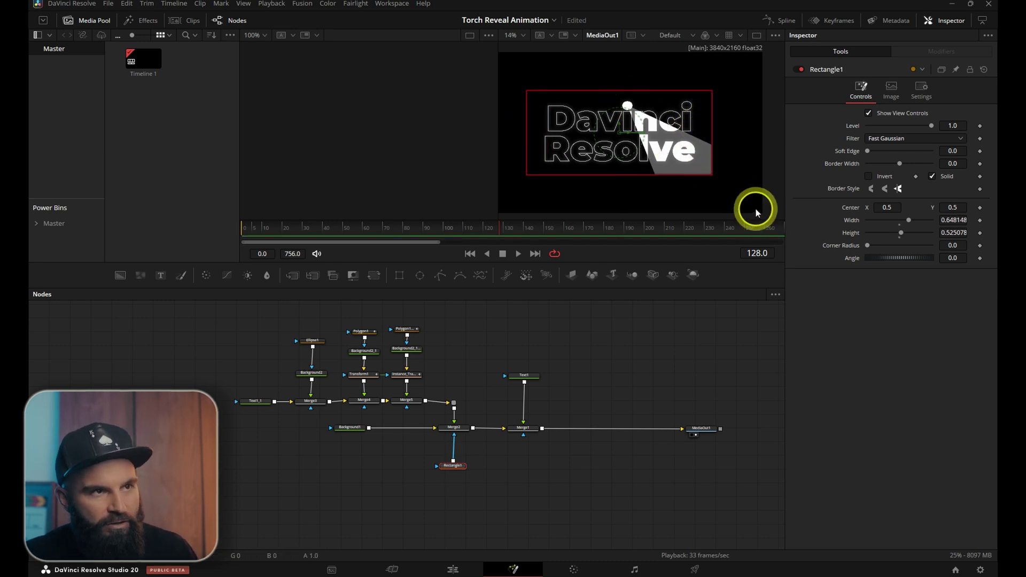
mouse_move(869, 152)
left_mouse_down()
mouse_move(899, 150)
mouse_move(905, 164)
mouse_move(891, 164)
left_mouse_up()
left_click(387, 228)
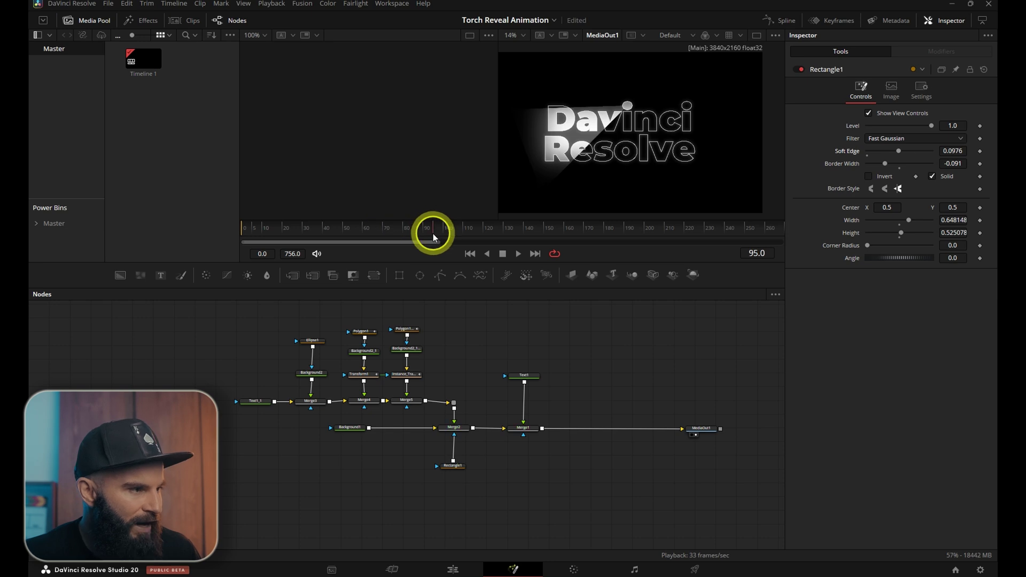
left_click(407, 375)
left_click_drag(431, 233, 565, 229)
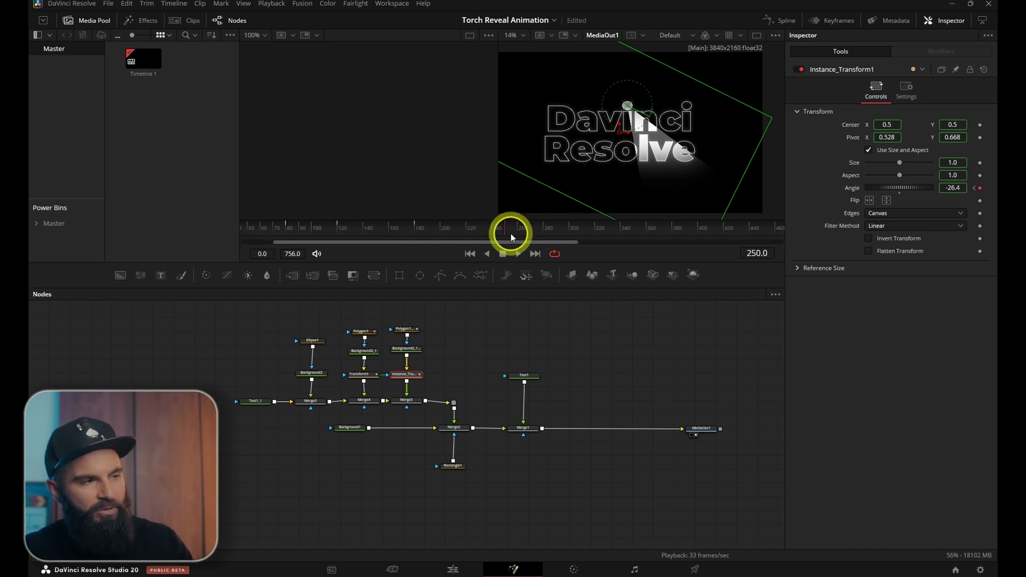
scroll(511, 233, "down", 2)
Step: Keyframe Text1's shading Color and set the fill to white at the first frame
left_click(258, 399)
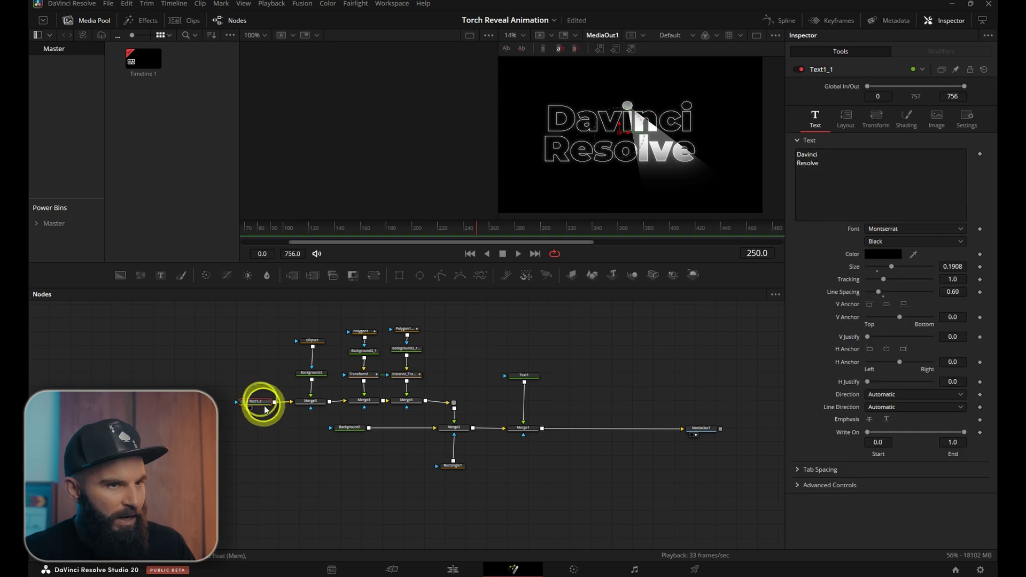
left_click(899, 119)
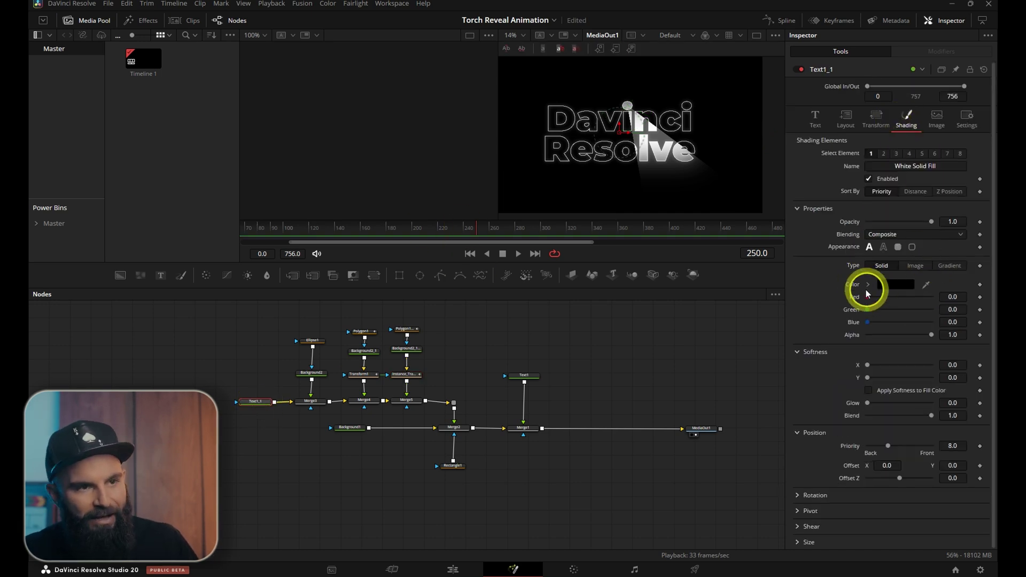
left_click(979, 285)
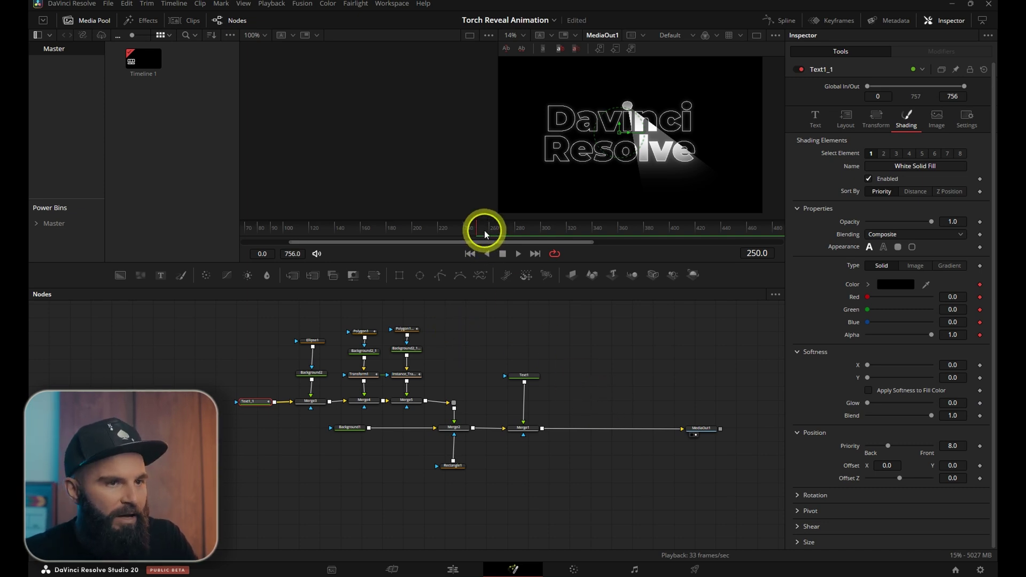
left_click(902, 284)
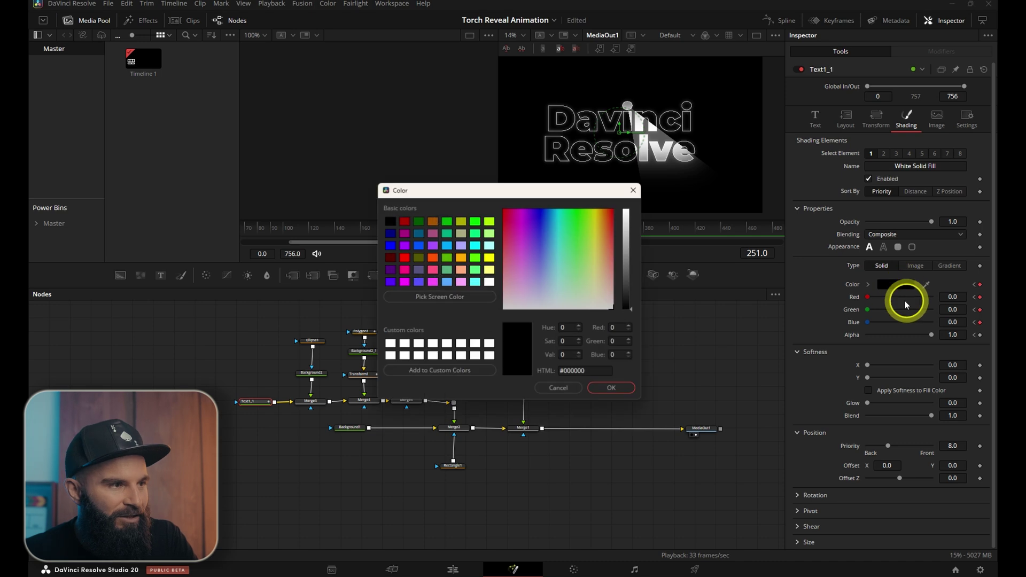
double_click(491, 282)
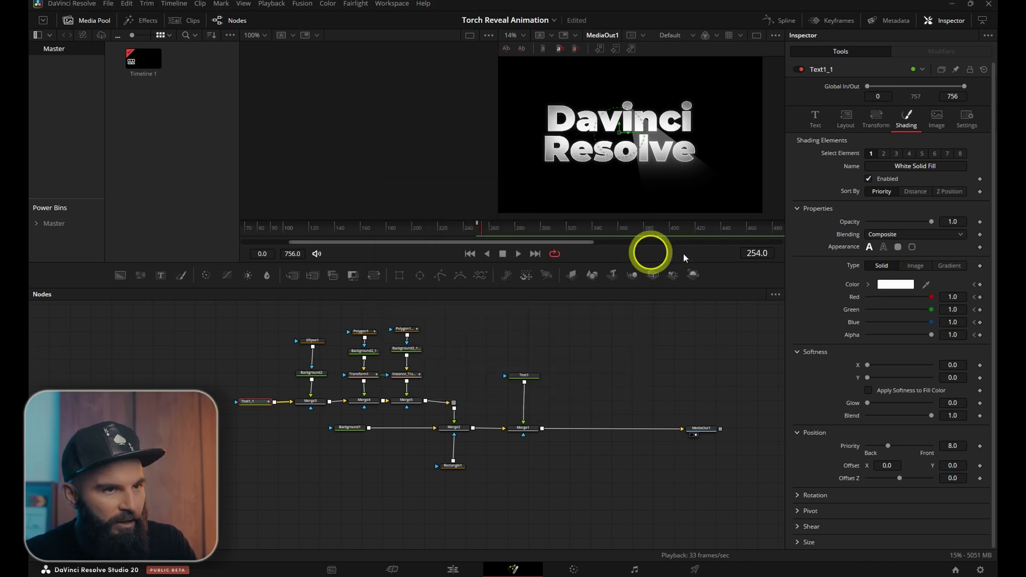
Step: Alternate the fill between black, white and black at later frames, then preview the flicker
left_click(896, 284)
left_click(389, 221)
left_click(612, 388)
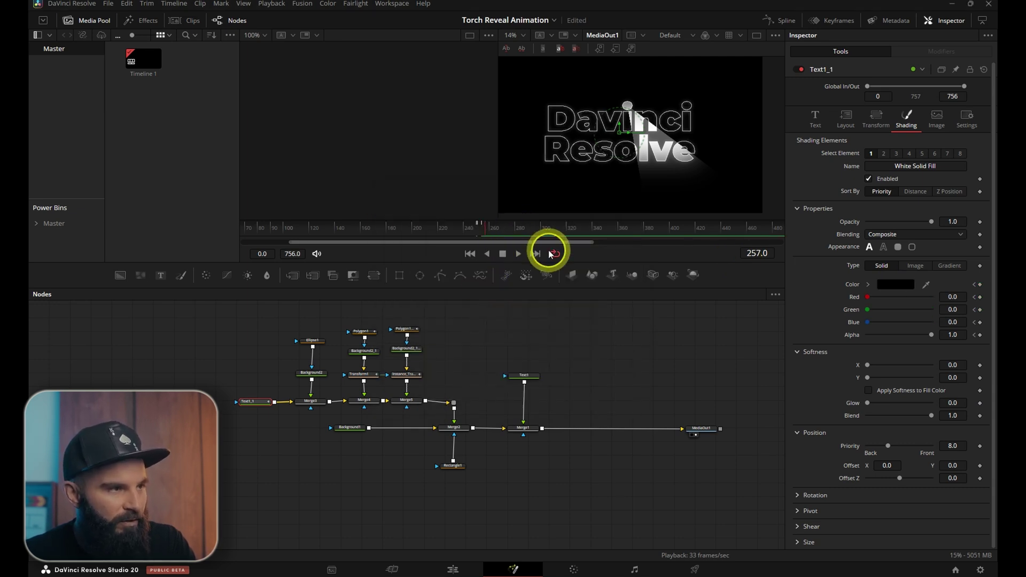
left_click(896, 284)
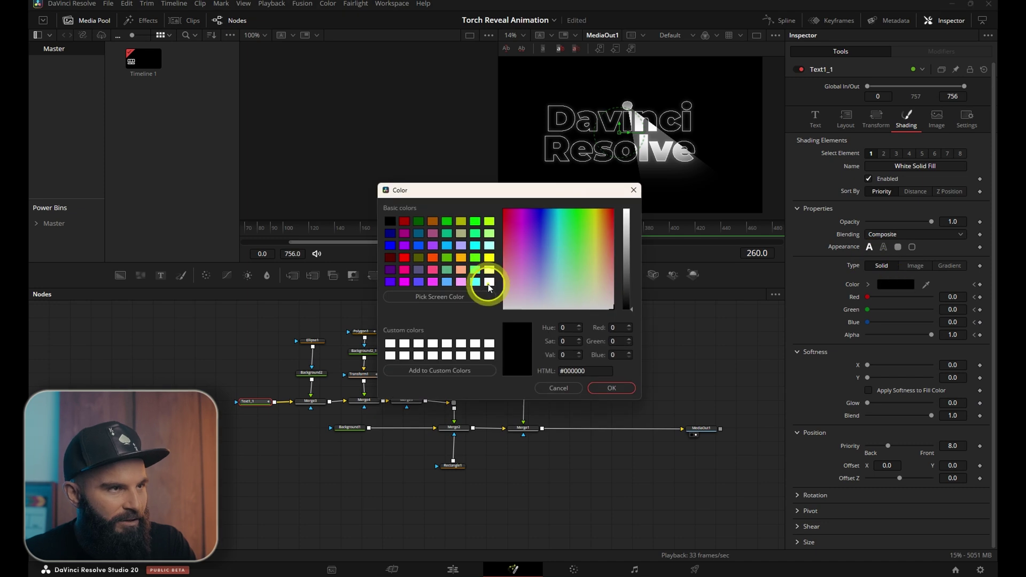
left_click(489, 282)
left_click(612, 388)
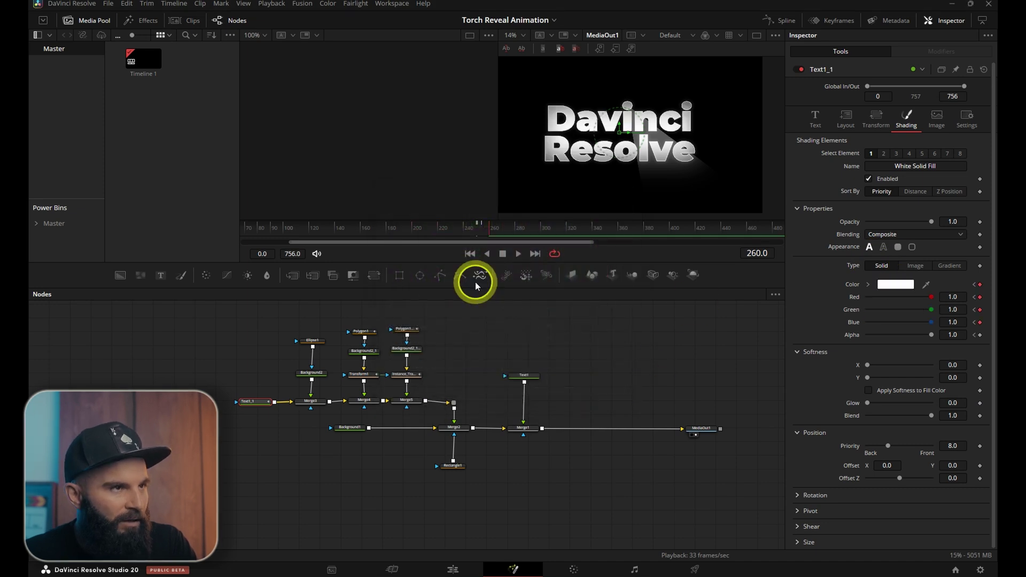
left_click(896, 284)
left_click(393, 224)
left_click(609, 387)
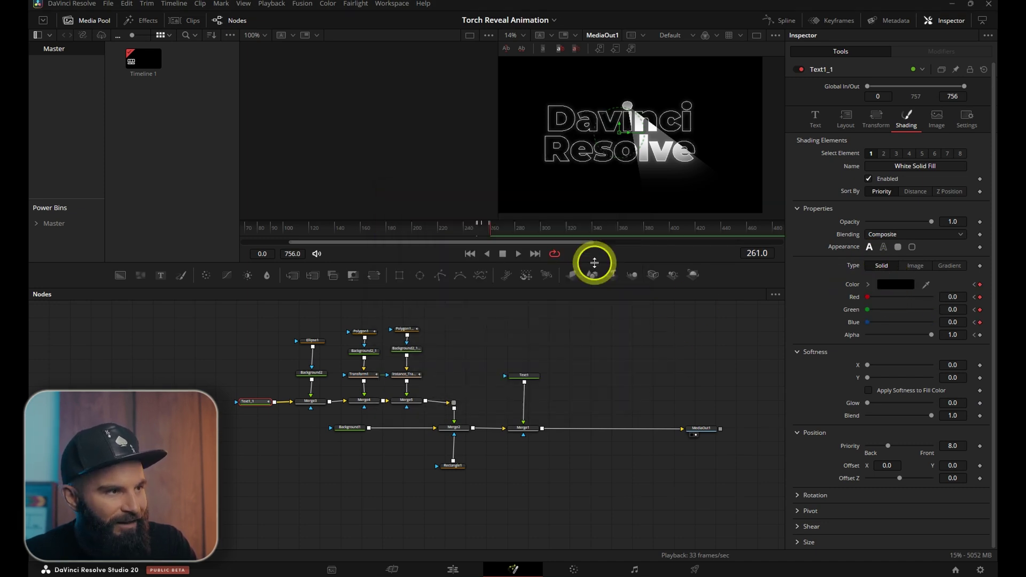
left_click(896, 284)
key("Escape")
scroll(310, 225, "up", 5)
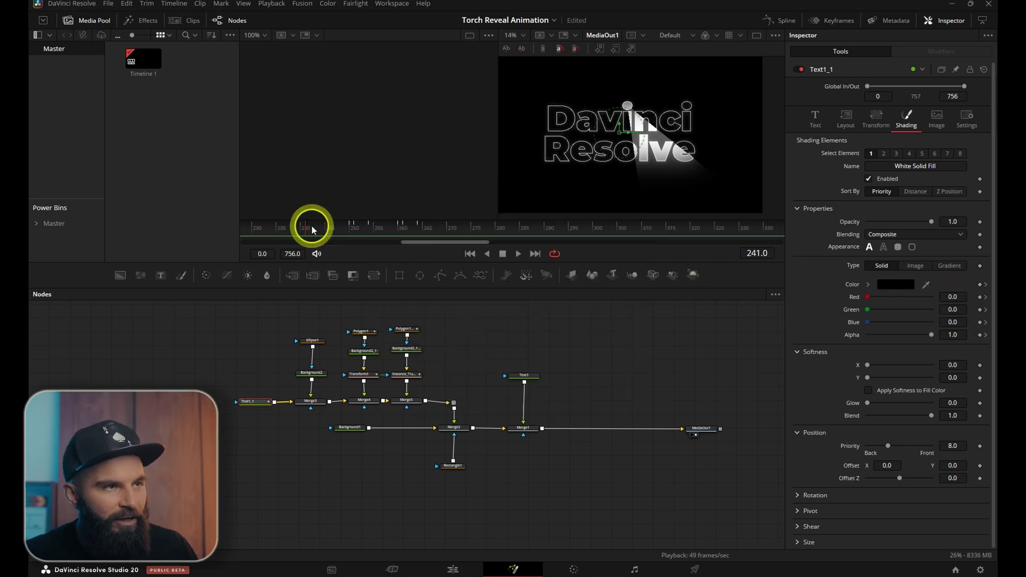
Step: Add a Glow after Merge1 with lower intensity and a wider glow size
key("space")
left_click(523, 428)
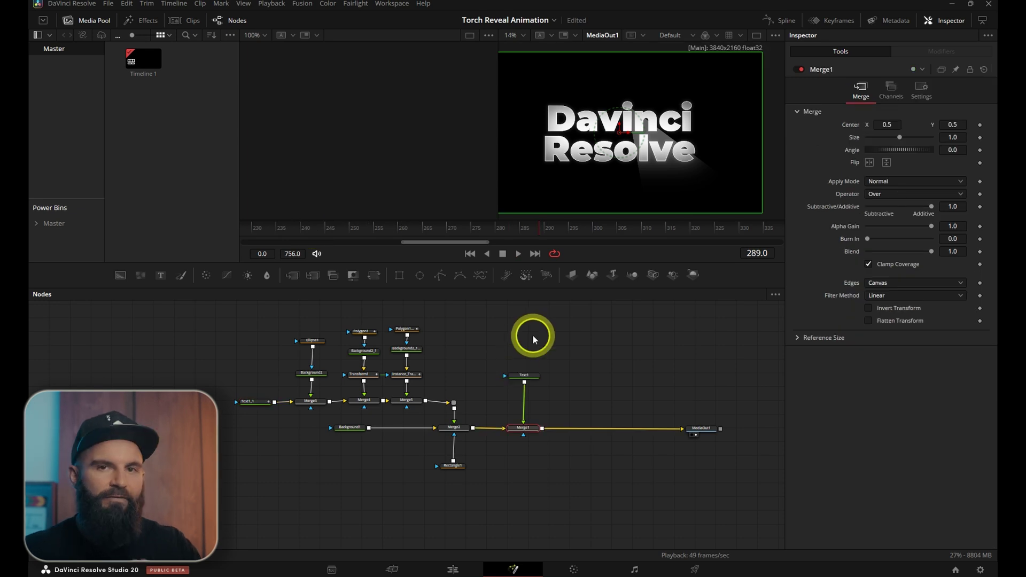
key("shift+space")
type("prism")
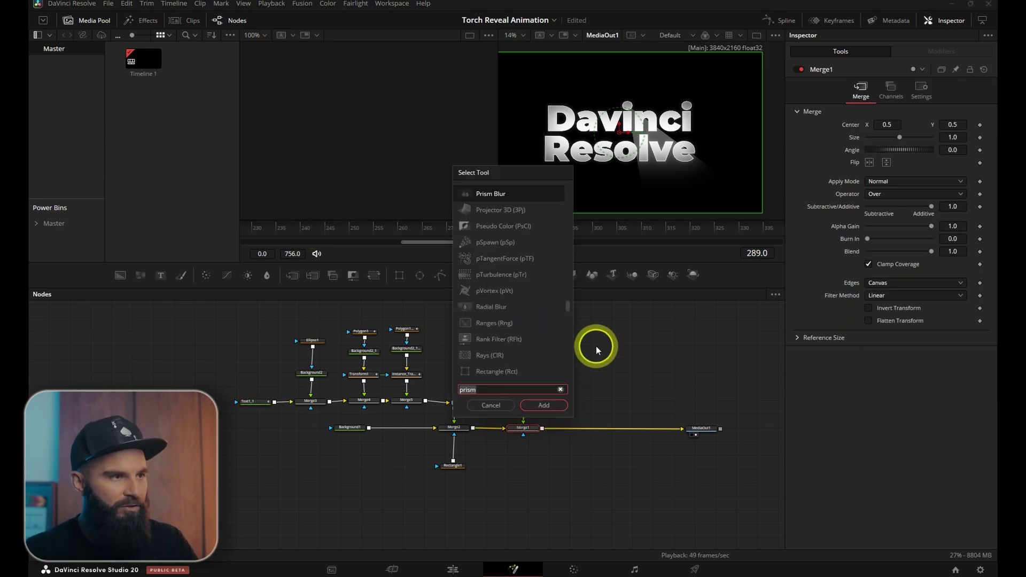
key("BackSpace")
key("BackSpace")
key("BackSpace")
type("glow")
key("Return")
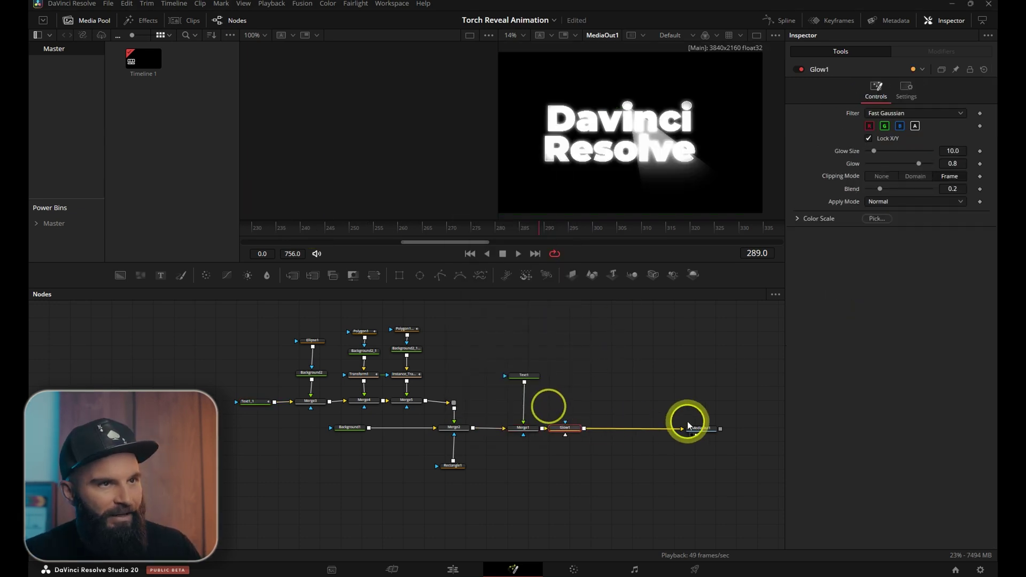
left_click_drag(566, 428, 576, 429)
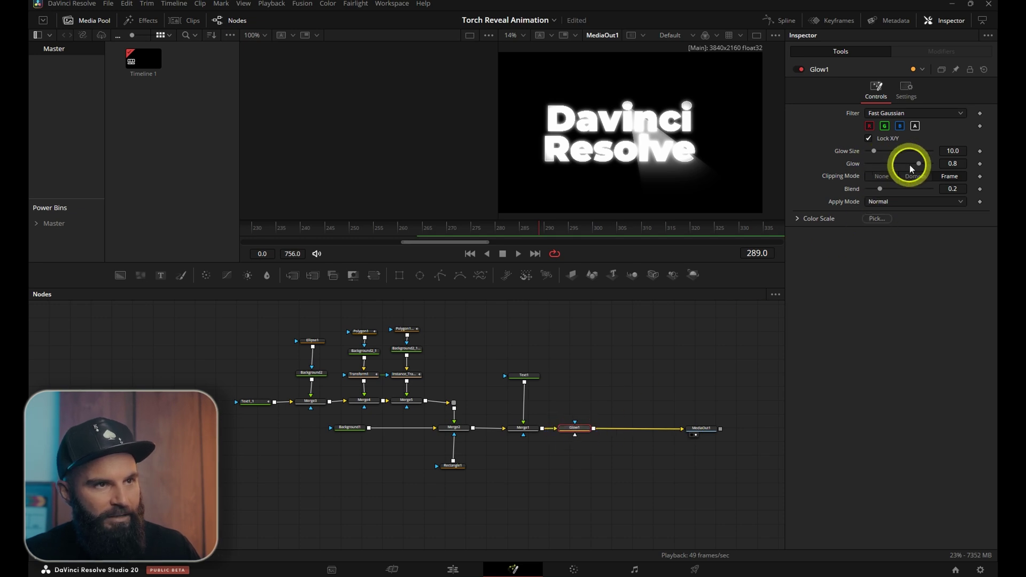
mouse_move(918, 164)
left_mouse_down()
mouse_move(885, 163)
mouse_move(894, 151)
left_mouse_up()
Step: Add a Soft Glow after Glow1 with reduced gain and a raised threshold
key("shift+space")
type("glow")
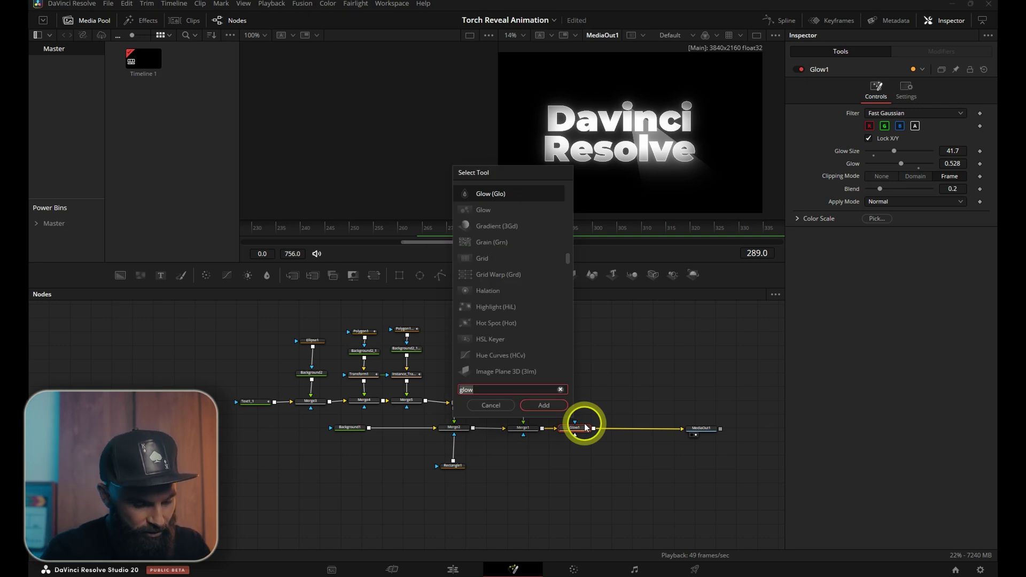
type("so")
left_click(543, 405)
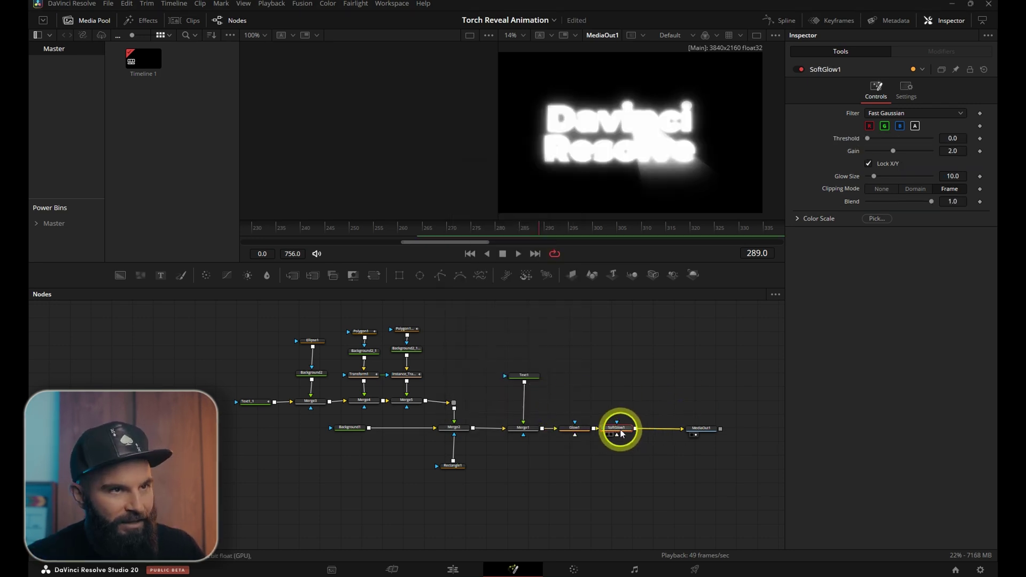
mouse_move(883, 152)
left_mouse_down()
mouse_move(869, 139)
mouse_move(872, 151)
mouse_move(880, 139)
left_mouse_up()
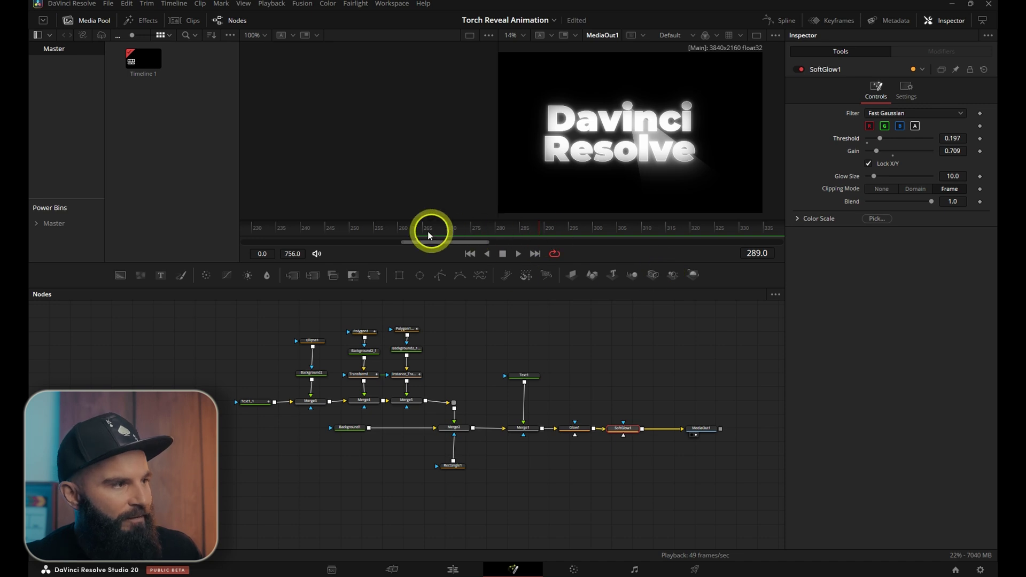
Step: Add a Prism Blur after SoftGlow1: Blur Strength 0, Aberration Strength 1.0, distance about 0.013
left_click(335, 228)
key("shift+space")
type("prism")
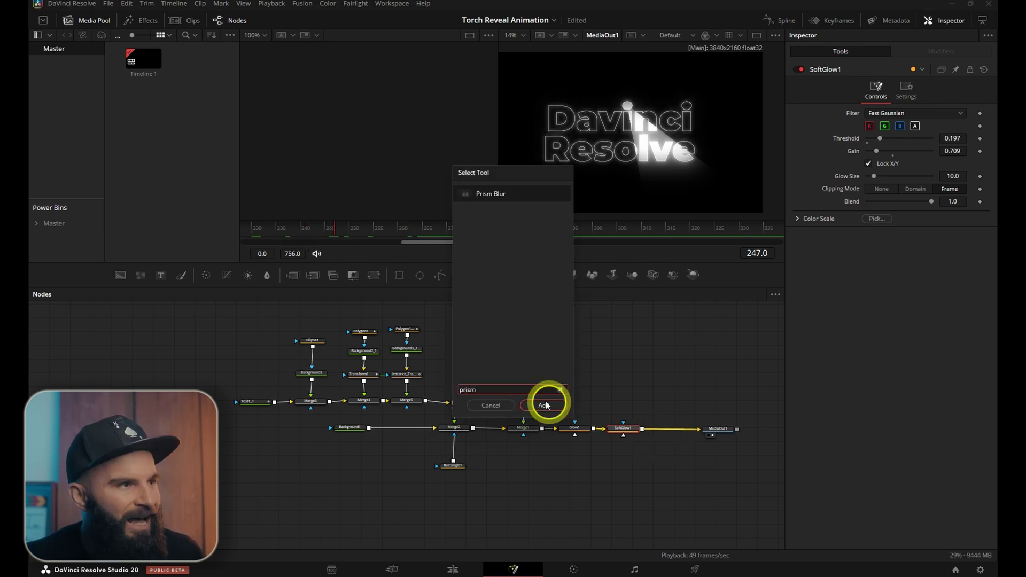
left_click(533, 405)
scroll(641, 159, "up", 2)
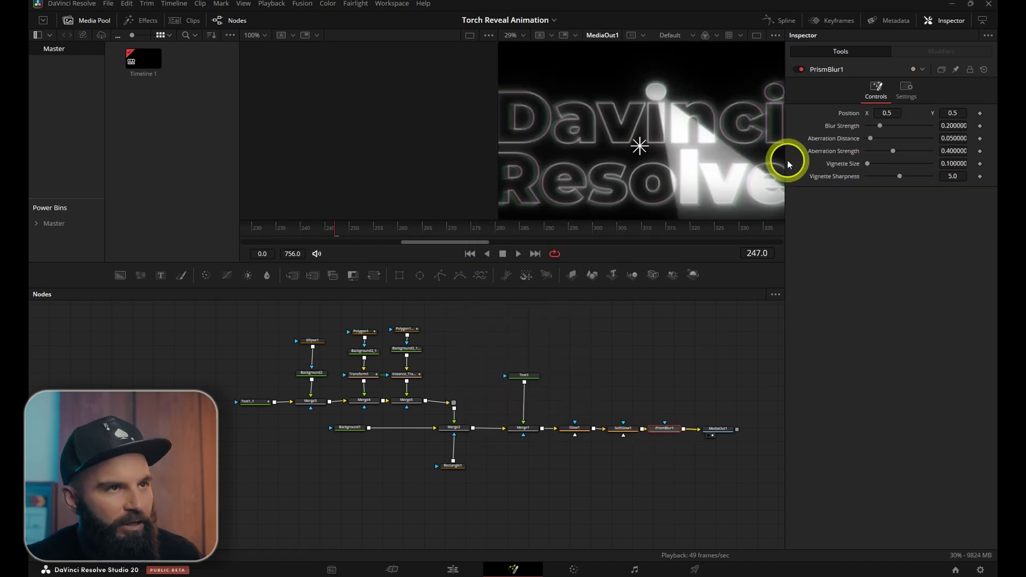
left_click_drag(628, 151, 666, 151)
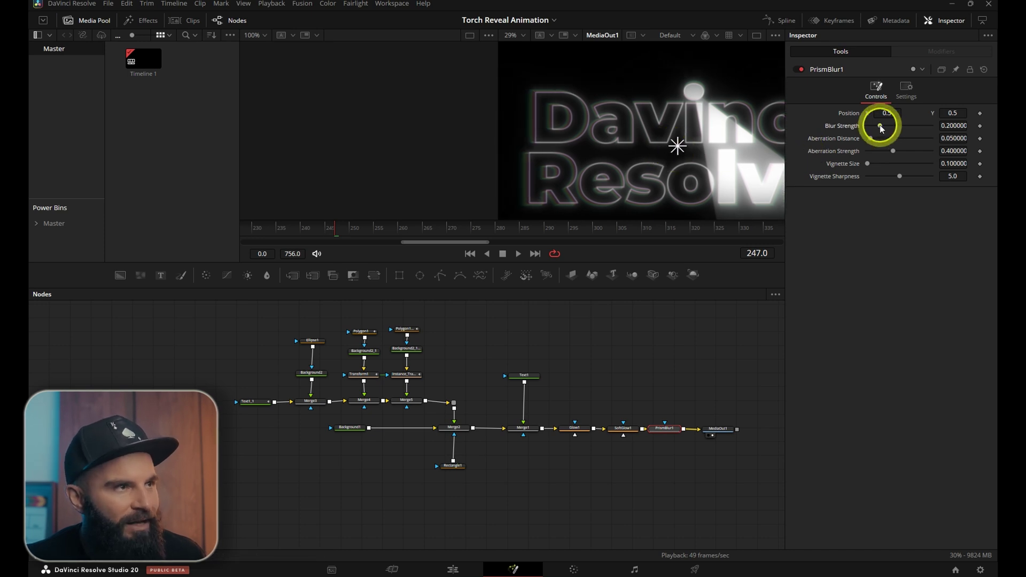
left_click_drag(880, 127, 812, 131)
mouse_move(893, 151)
left_mouse_down()
mouse_move(967, 153)
mouse_move(932, 136)
left_mouse_up()
left_click(950, 138)
type("0.038")
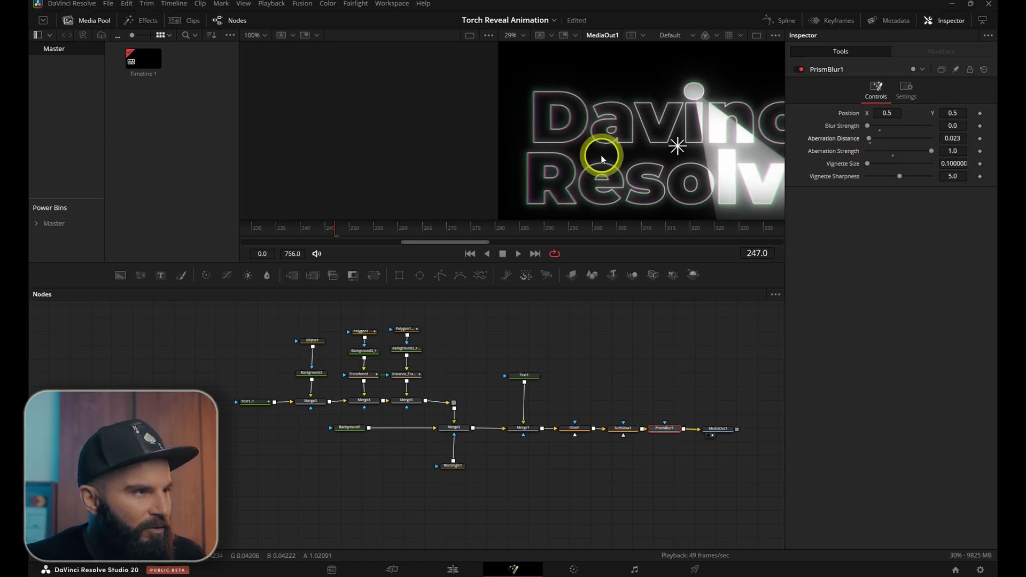
scroll(596, 155, "up", 5)
left_click_drag(957, 138, 952, 136)
scroll(669, 145, "down", 3)
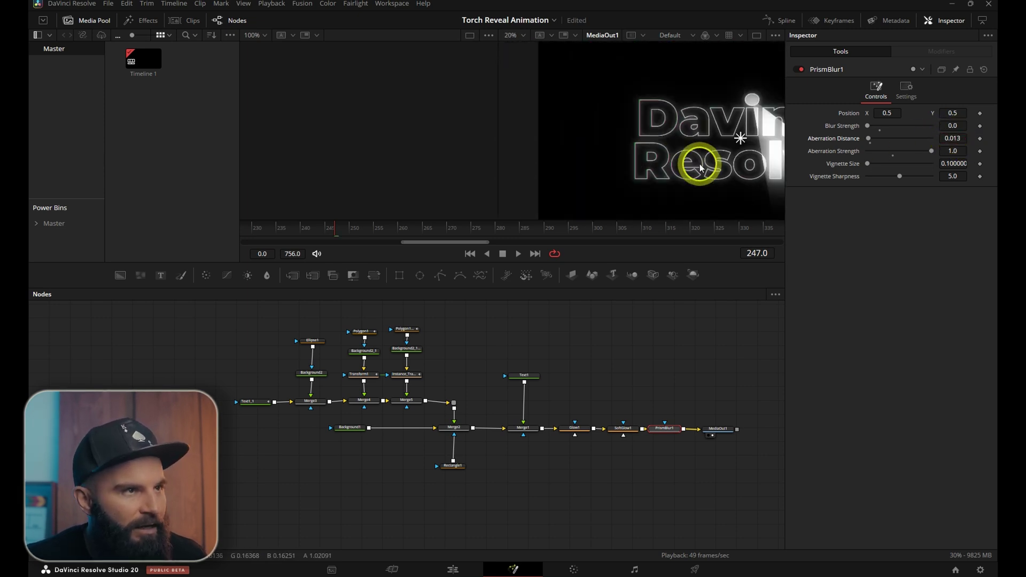